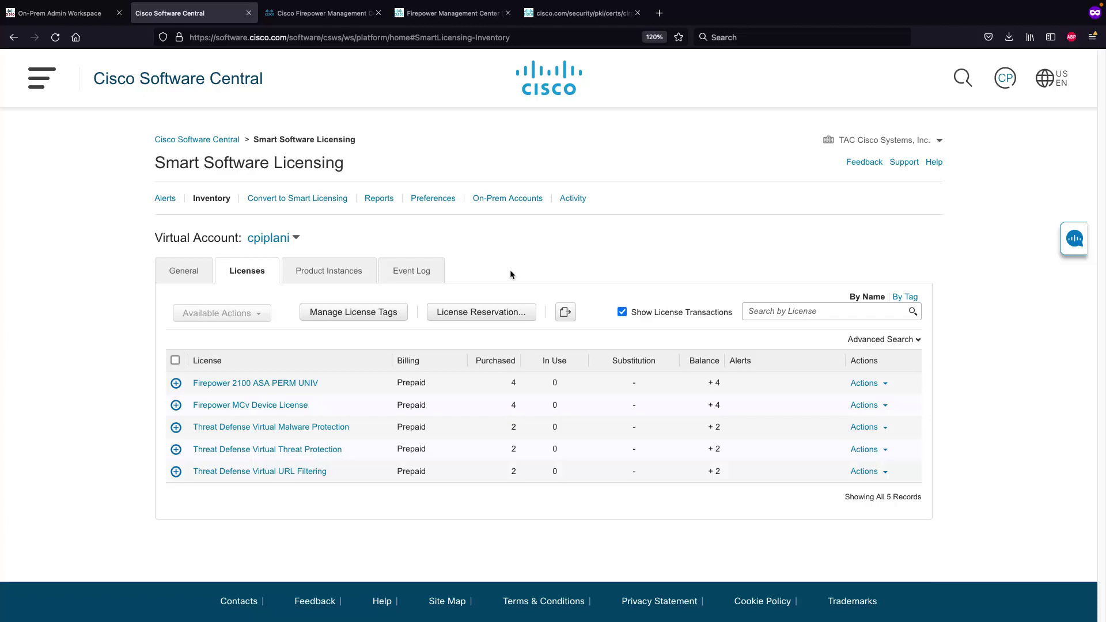
# Step: Log in to the On-Prem Admin Workspace and open the Accounts panel
pyautogui.click(76, 14)
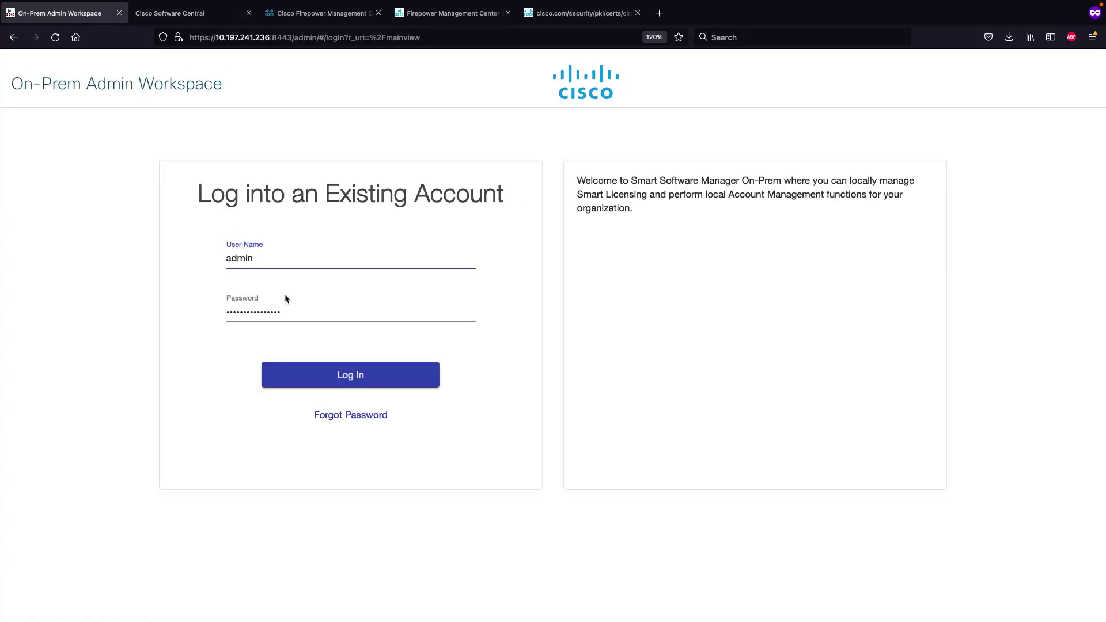
pyautogui.click(331, 383)
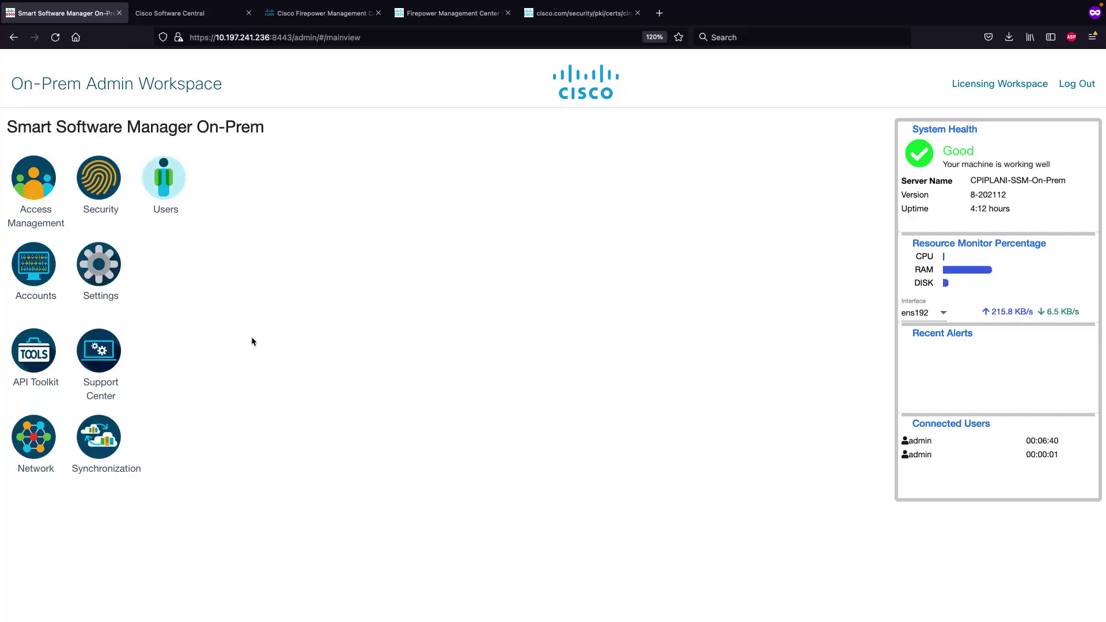
pyautogui.click(33, 266)
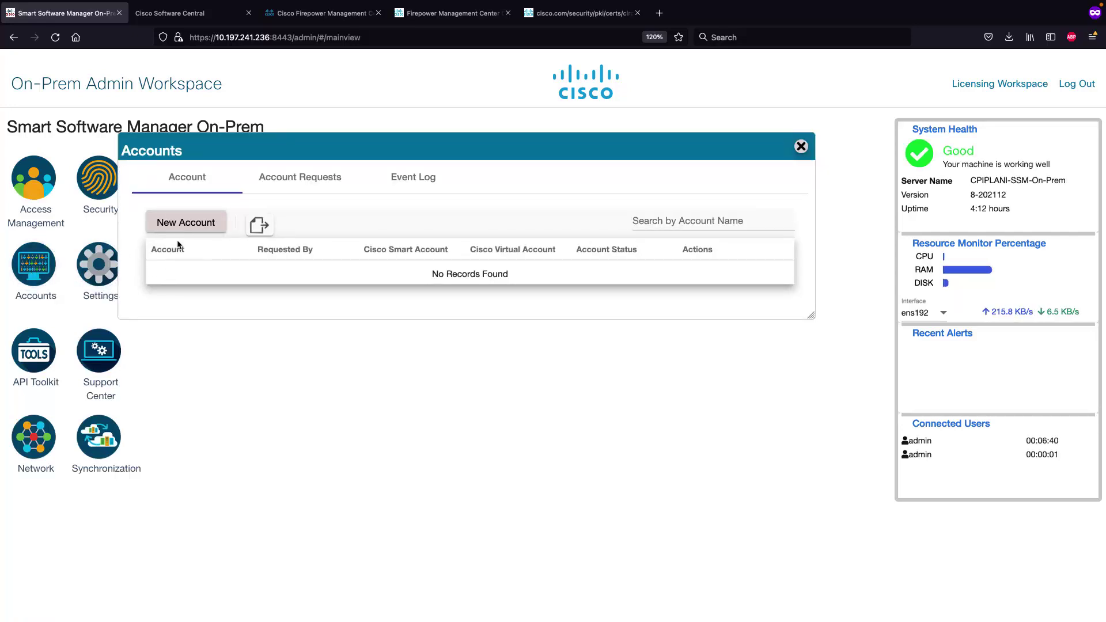
# Step: Enter account name Demo-cpiplani and smart account TAC Cisco Systems, Inc., checking it in Software Central
pyautogui.click(190, 225)
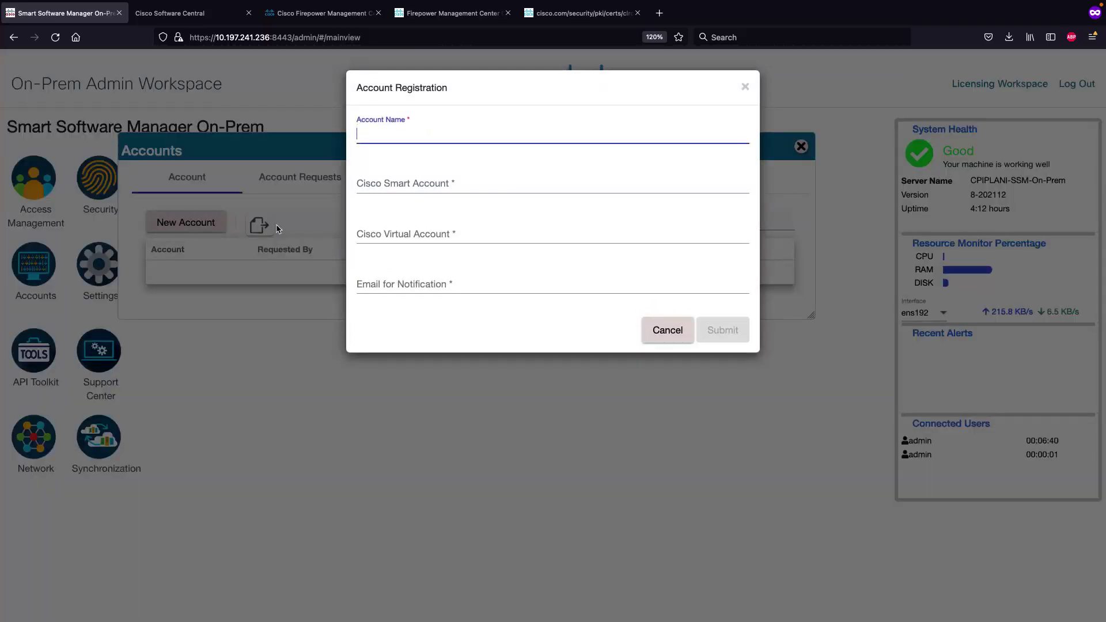
pyautogui.click(369, 142)
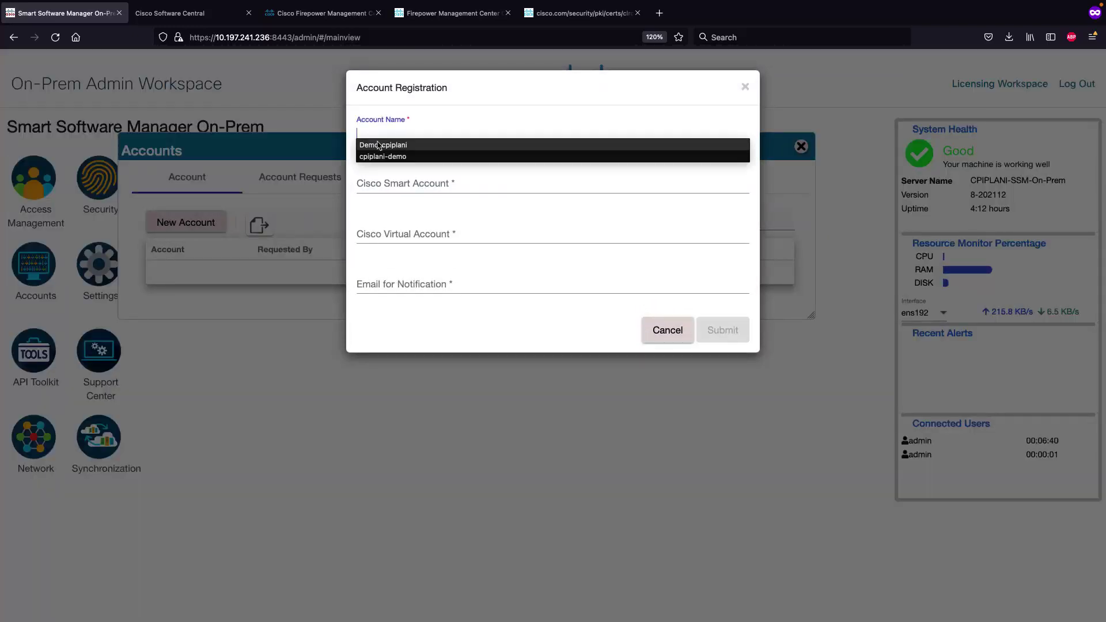
pyautogui.click(381, 147)
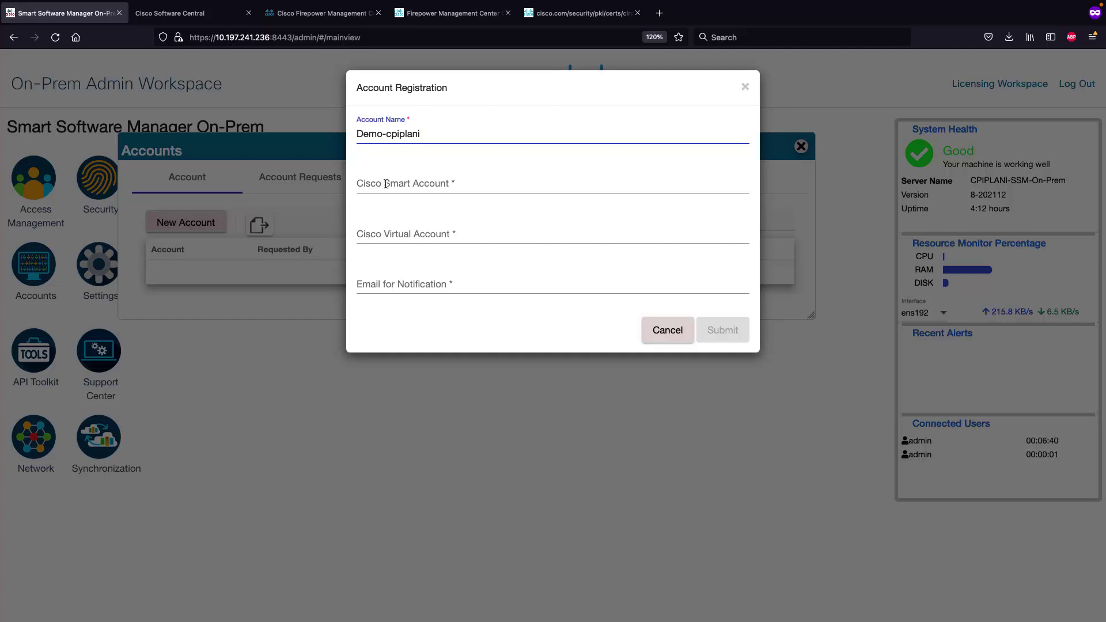
pyautogui.click(386, 184)
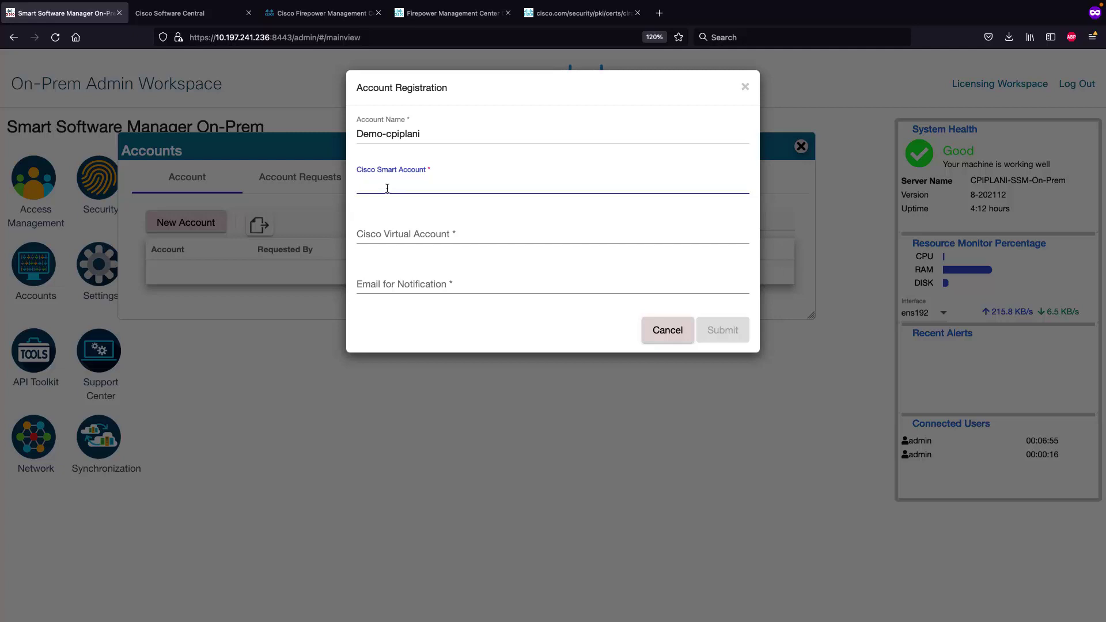
pyautogui.click(386, 187)
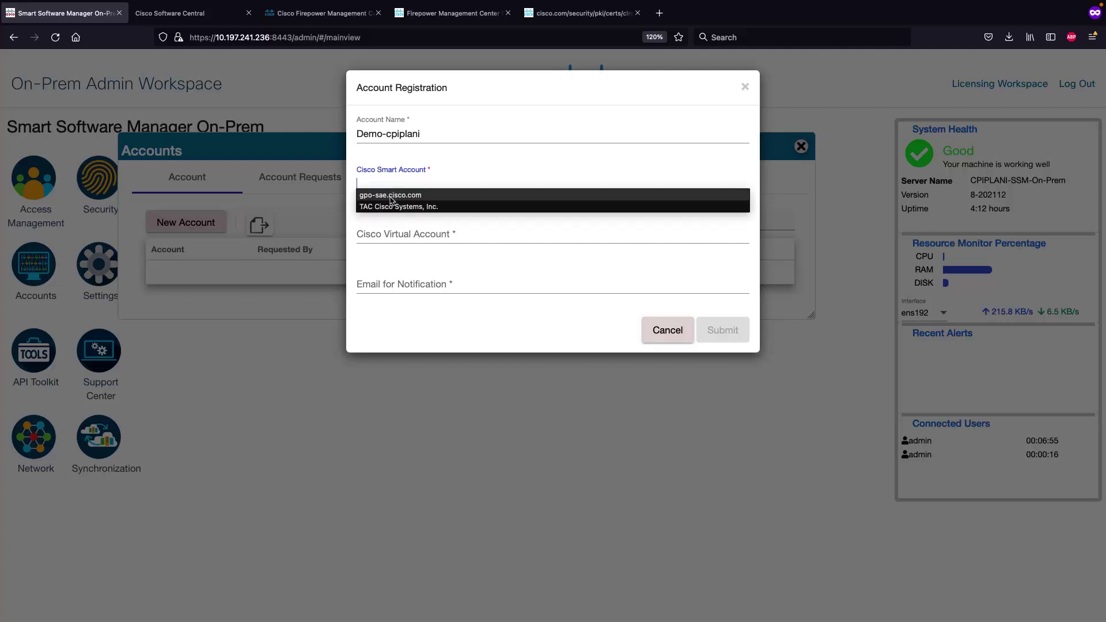
pyautogui.click(185, 11)
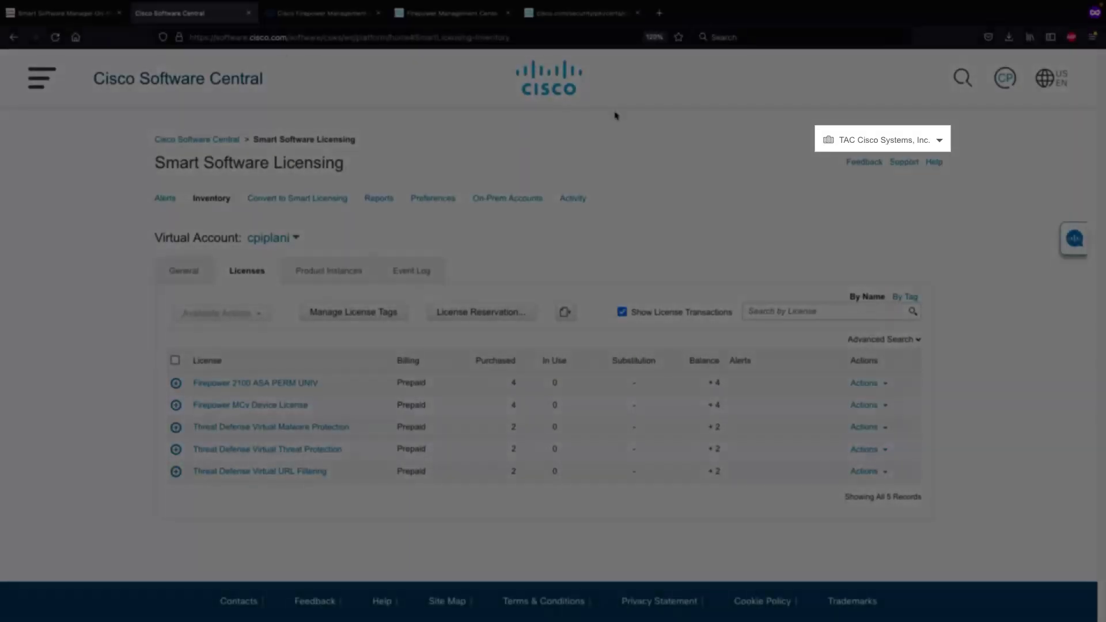
pyautogui.click(108, 13)
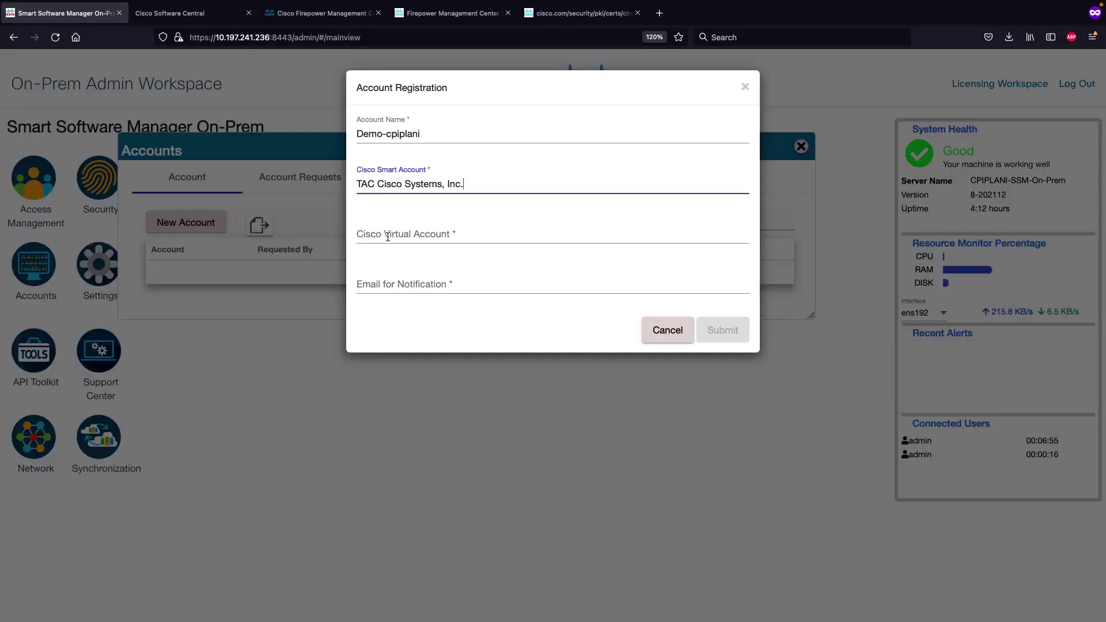
pyautogui.click(387, 237)
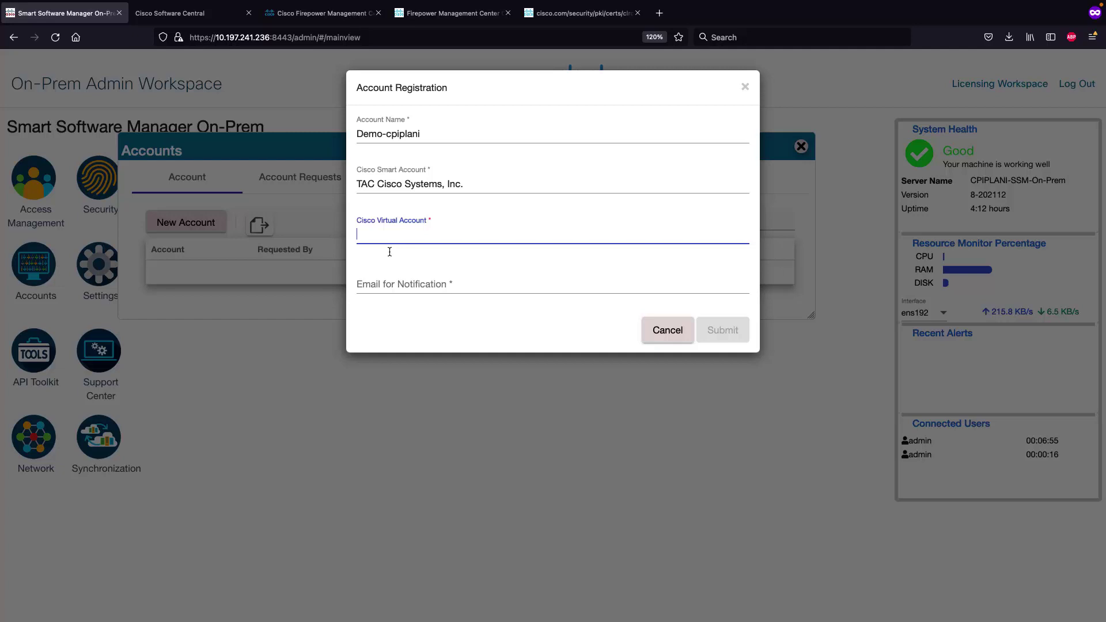
pyautogui.click(389, 241)
pyautogui.click(389, 256)
pyautogui.click(388, 286)
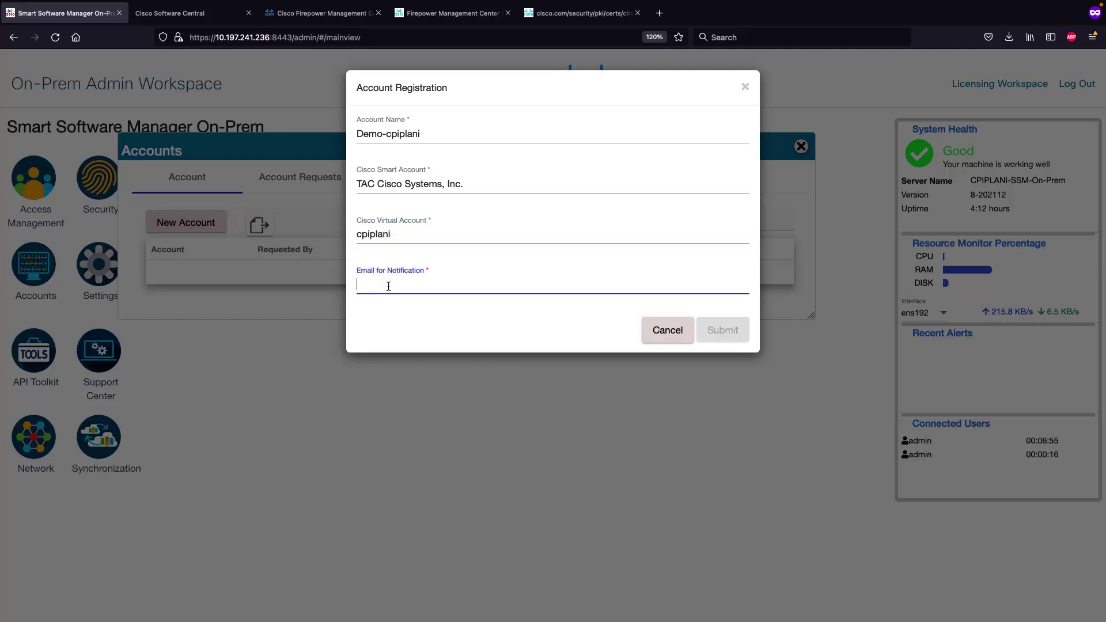
pyautogui.write('cpiplani')
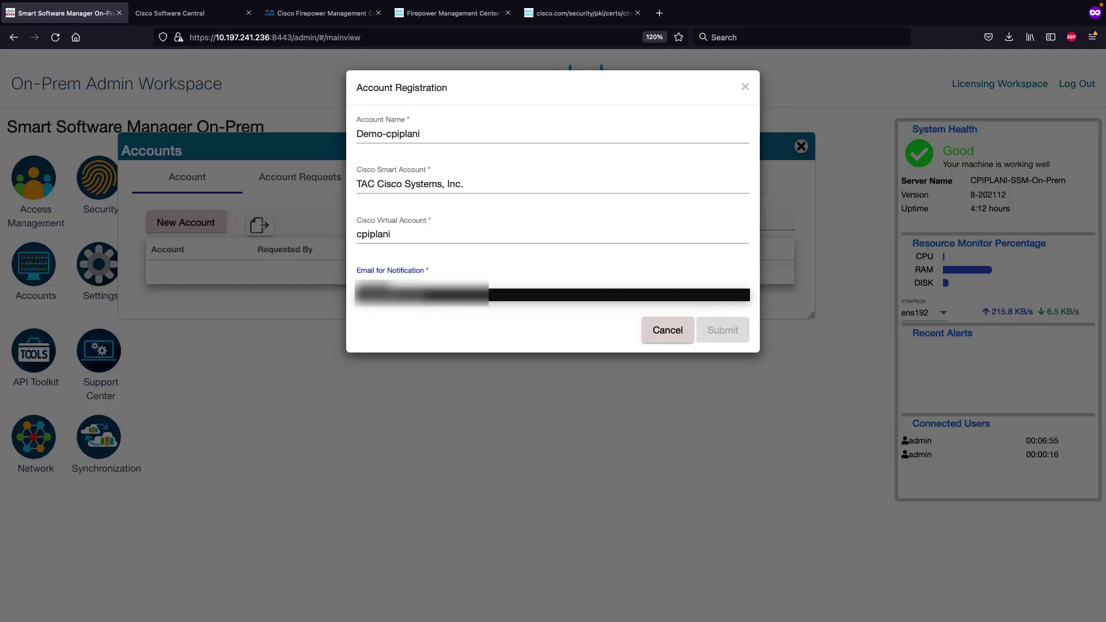
pyautogui.click(722, 333)
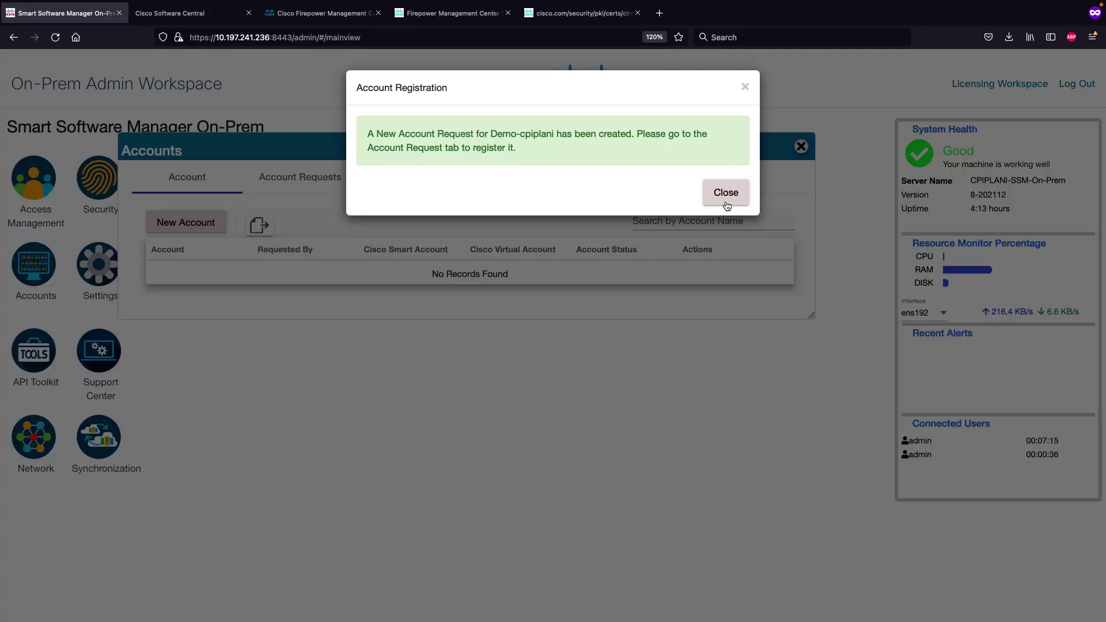
# Step: Approve the pending Demo-cpiplani request from Account Requests
pyautogui.click(726, 194)
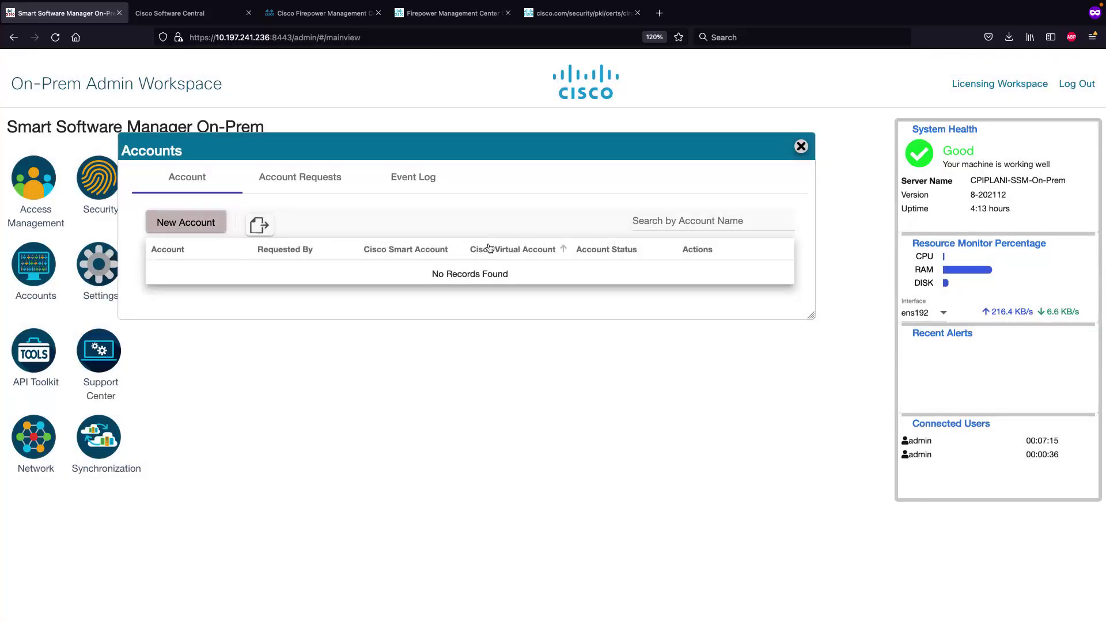
pyautogui.click(326, 178)
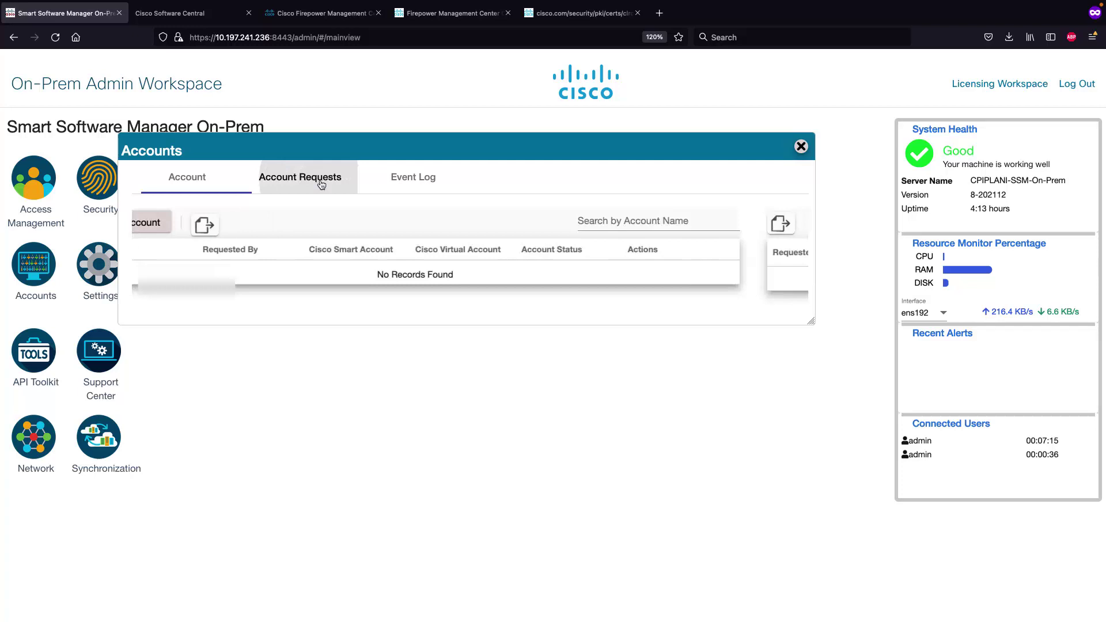
pyautogui.click(769, 281)
pyautogui.click(777, 317)
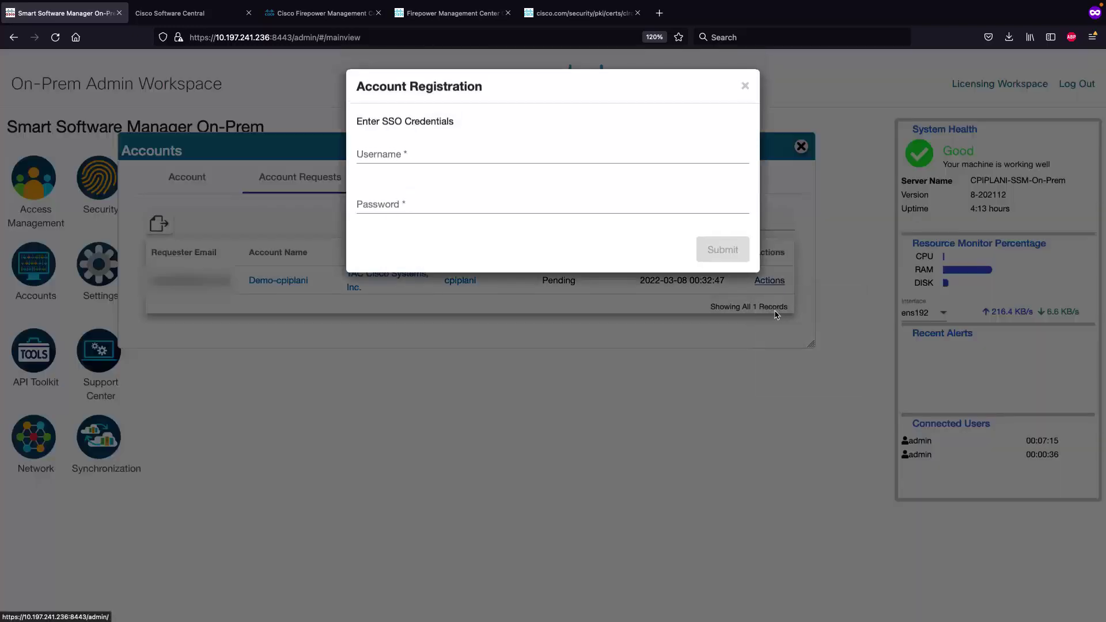
pyautogui.click(421, 154)
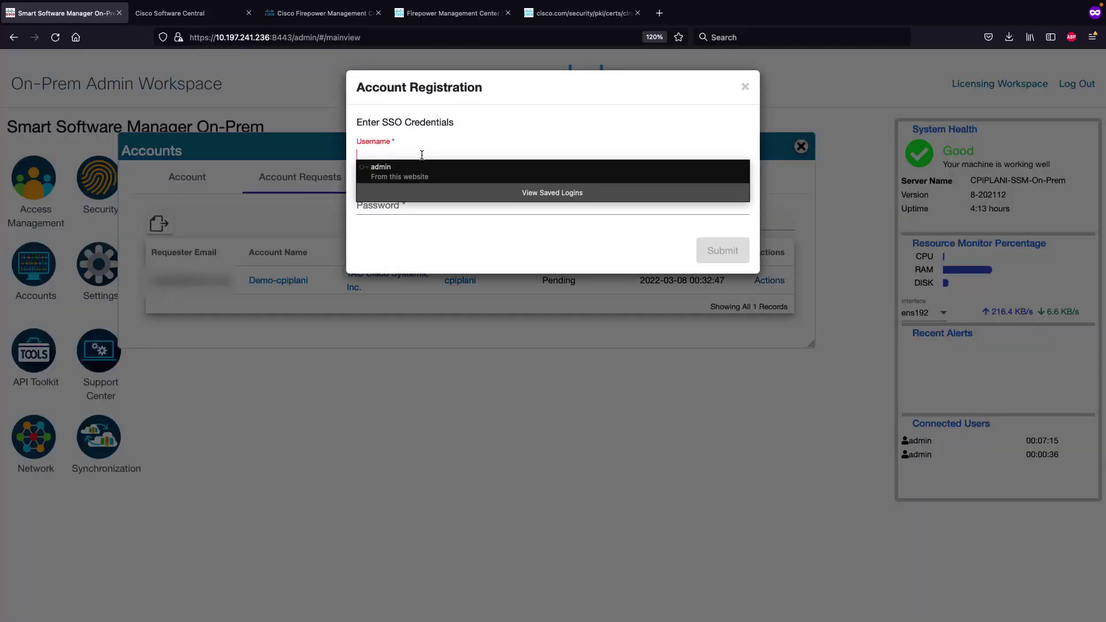
pyautogui.click(423, 155)
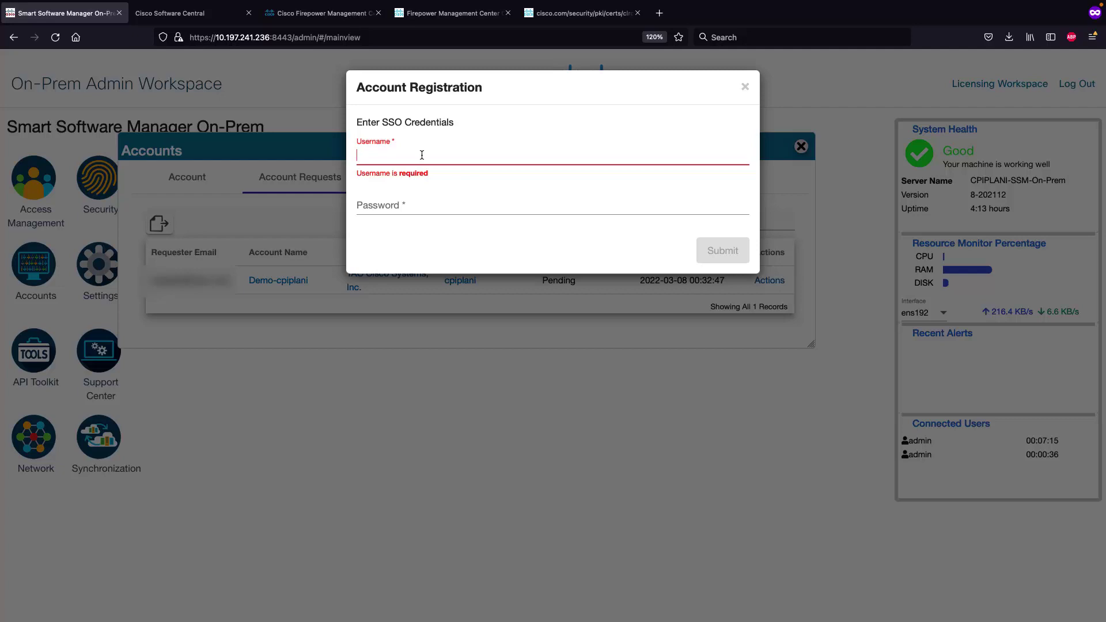
pyautogui.write('cpiplani')
pyautogui.press('Tab')
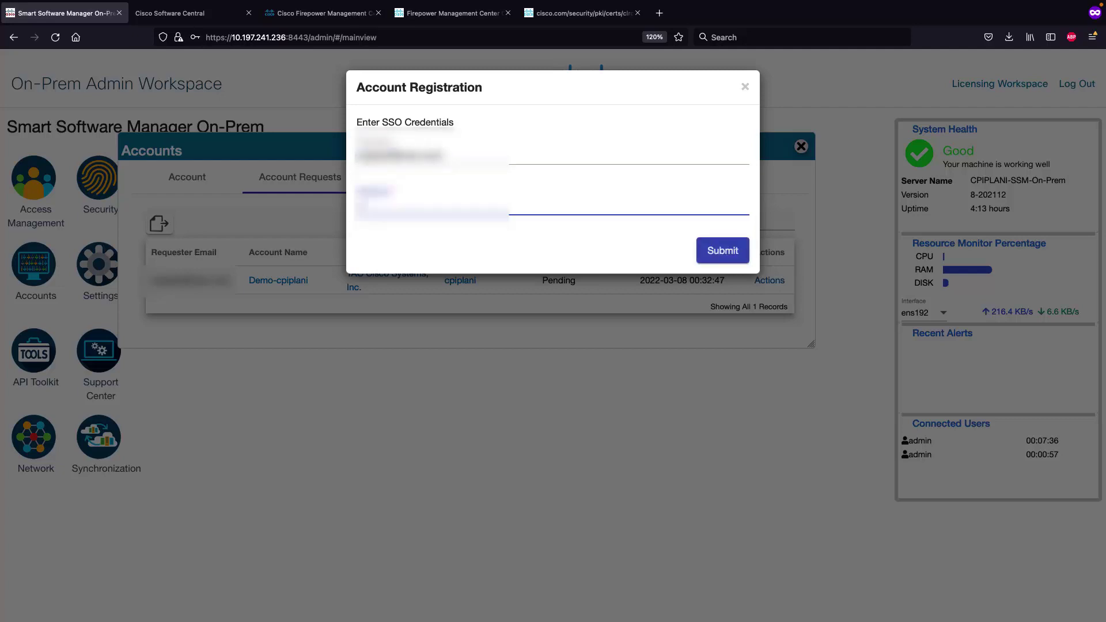
pyautogui.press('Return')
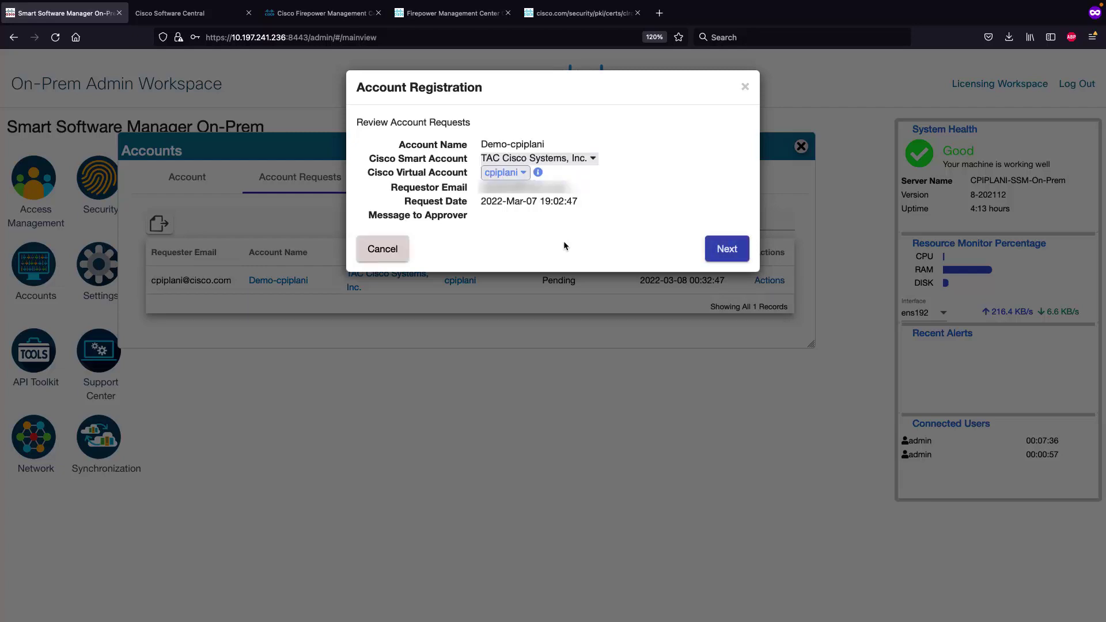
pyautogui.click(722, 249)
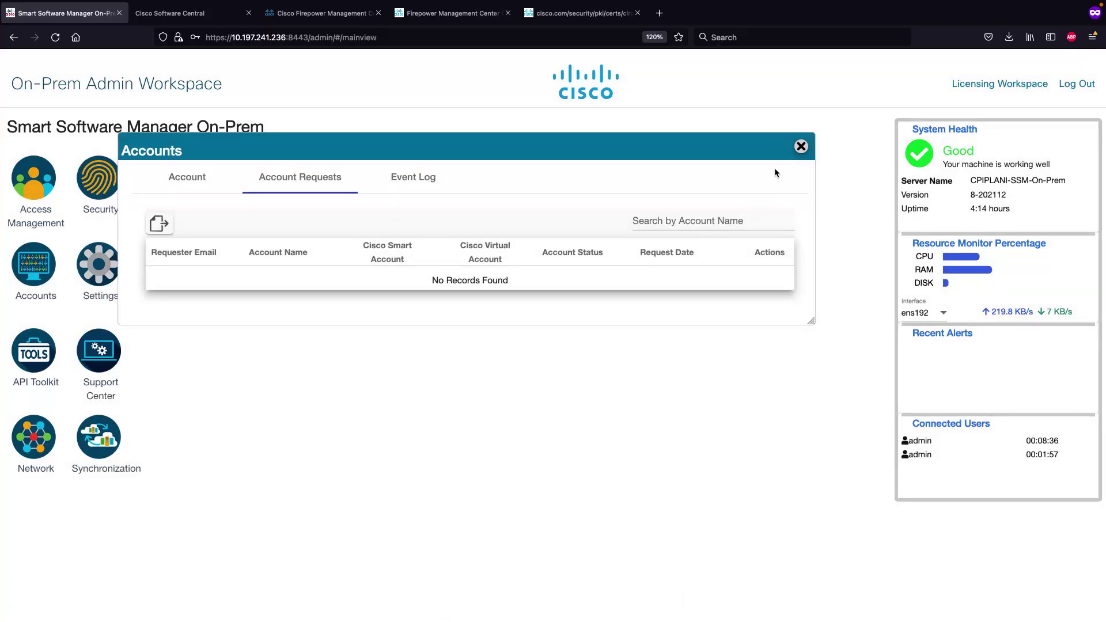
# Step: View the Default virtual account's Licenses tab in Smart Licensing Inventory, which lists no records
pyautogui.click(801, 147)
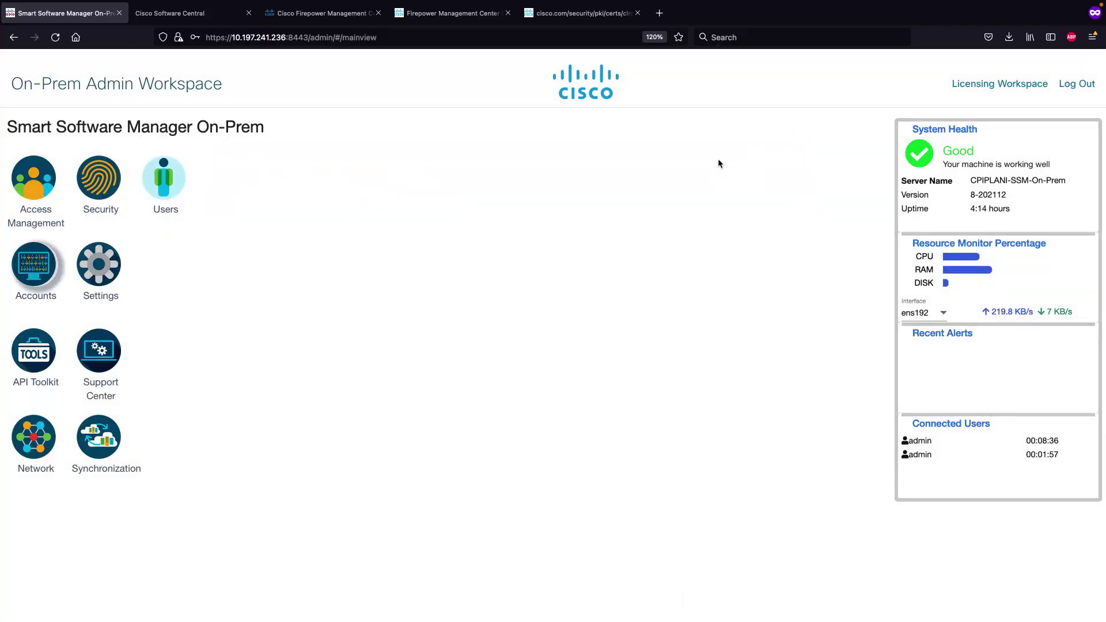
pyautogui.click(982, 83)
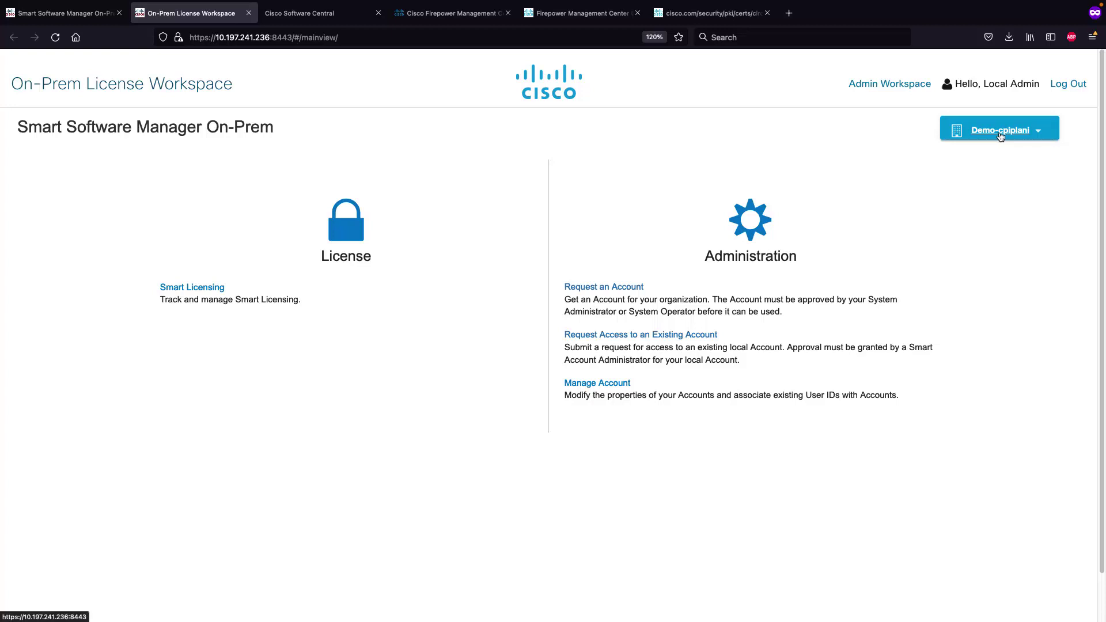
pyautogui.click(1037, 133)
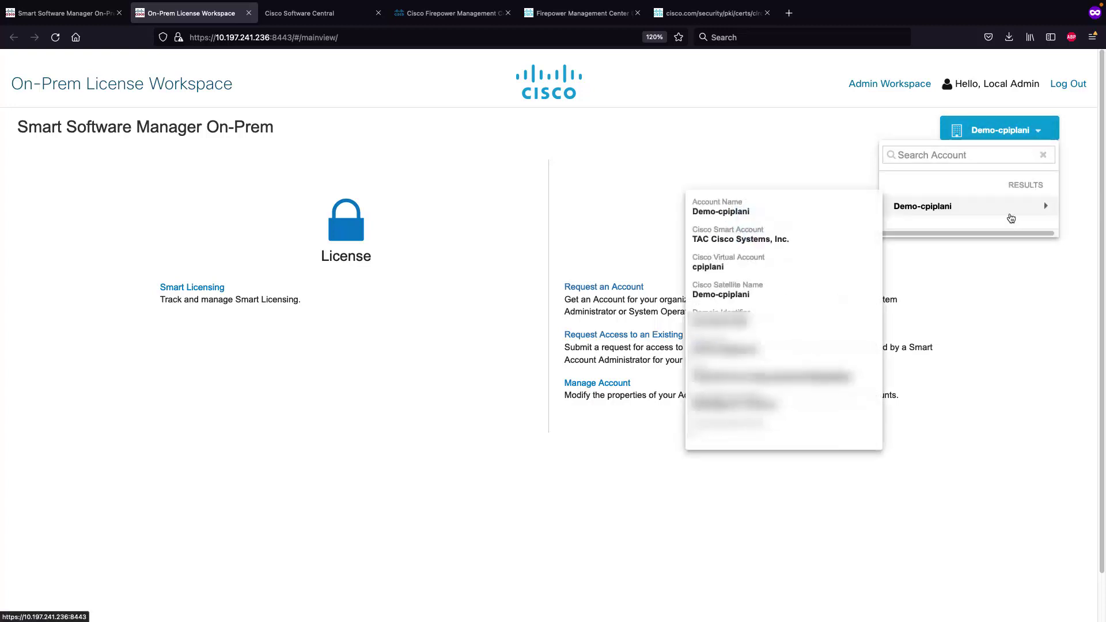
pyautogui.moveTo(968, 206)
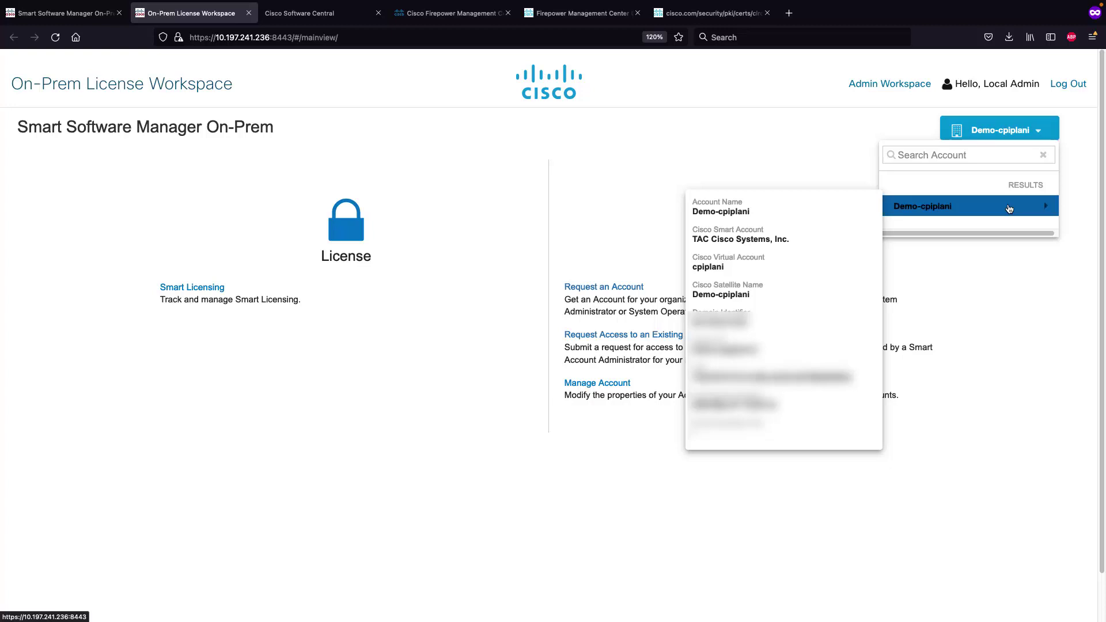
pyautogui.click(1008, 209)
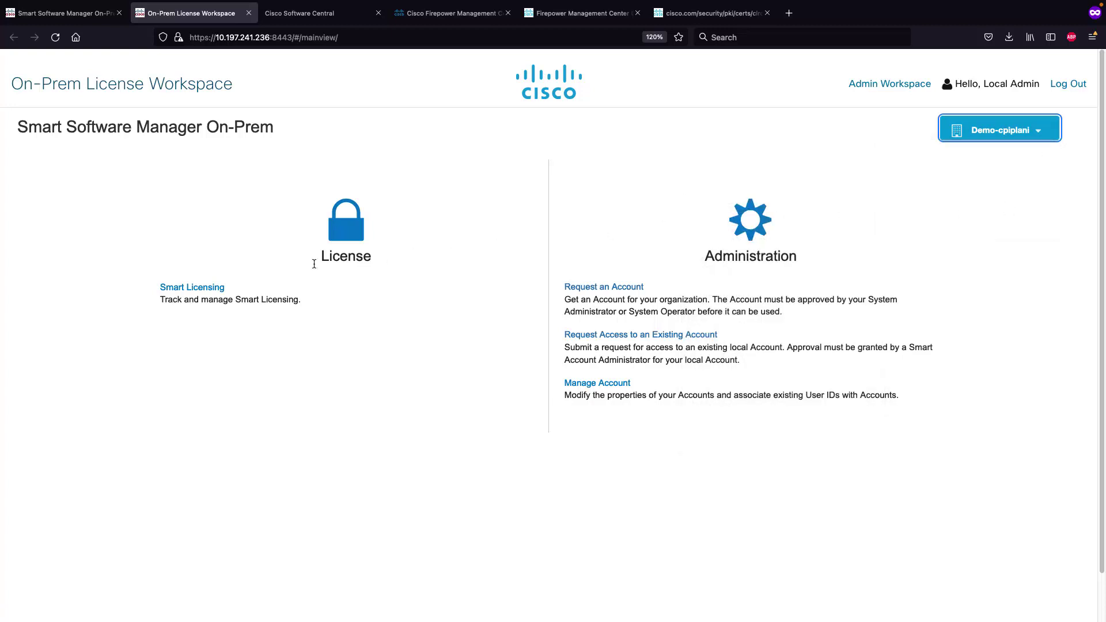
pyautogui.click(211, 289)
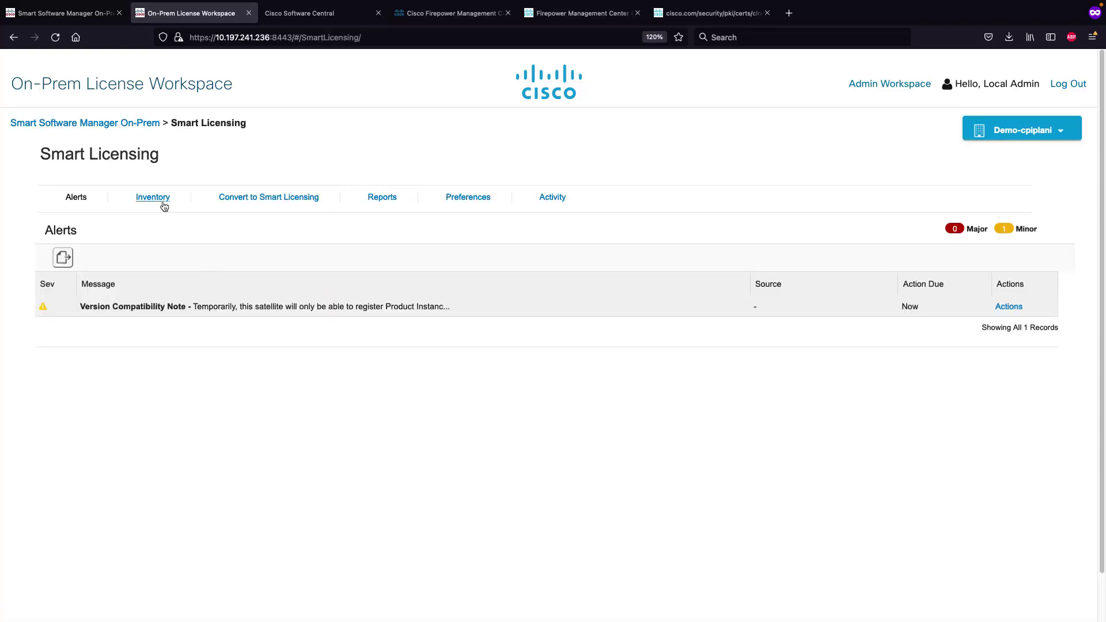
pyautogui.click(153, 198)
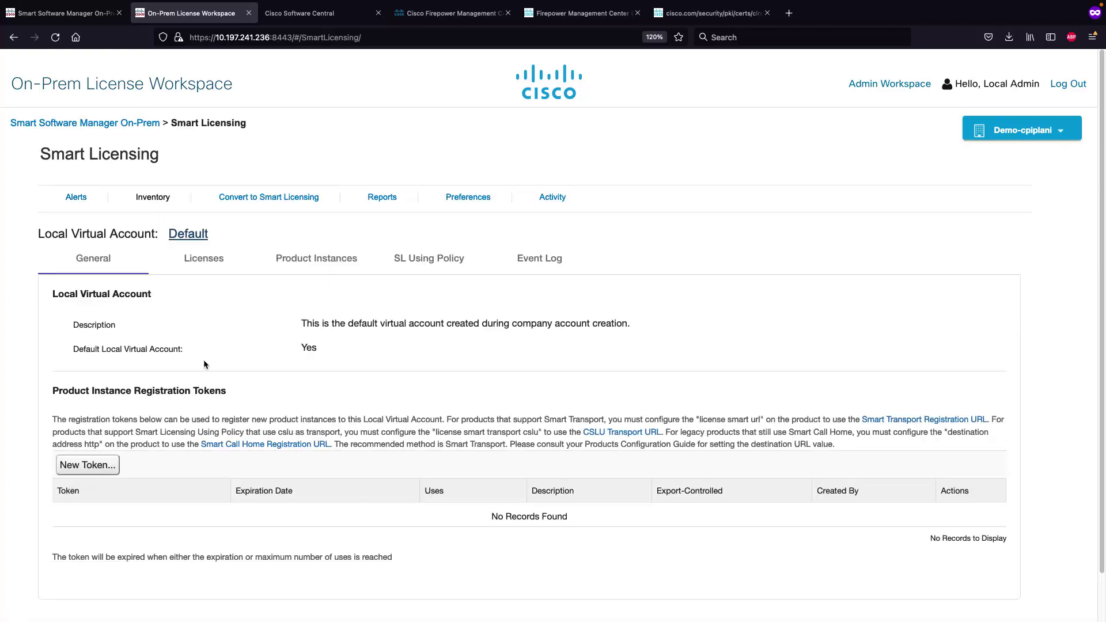
pyautogui.click(213, 267)
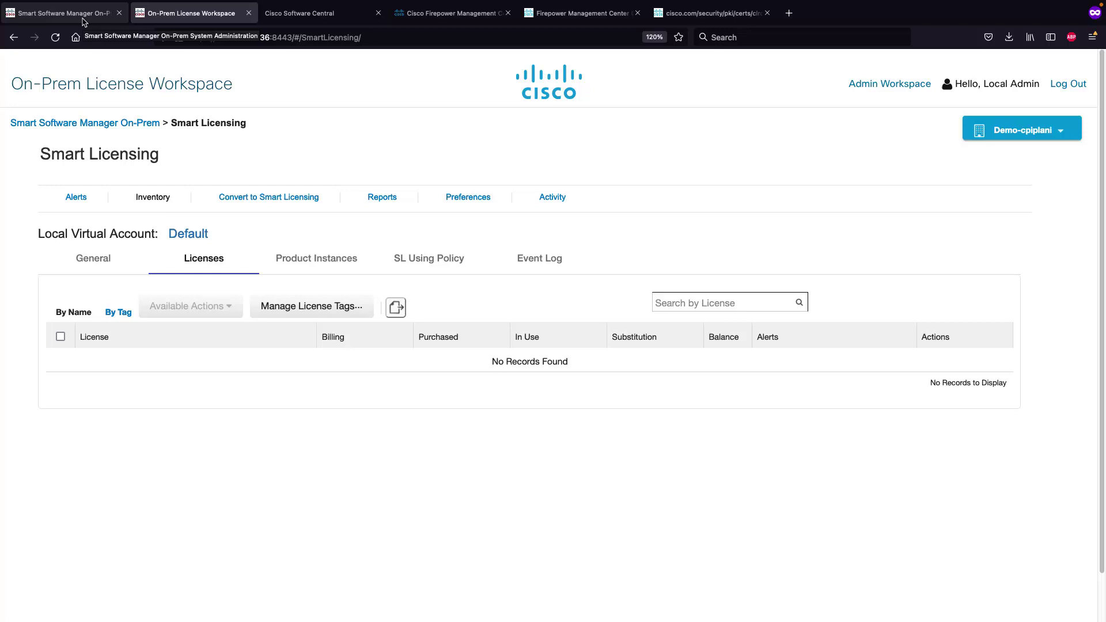
# Step: Check the Admin Workspace synchronization status, showing the account in progress, then close it
pyautogui.click(83, 19)
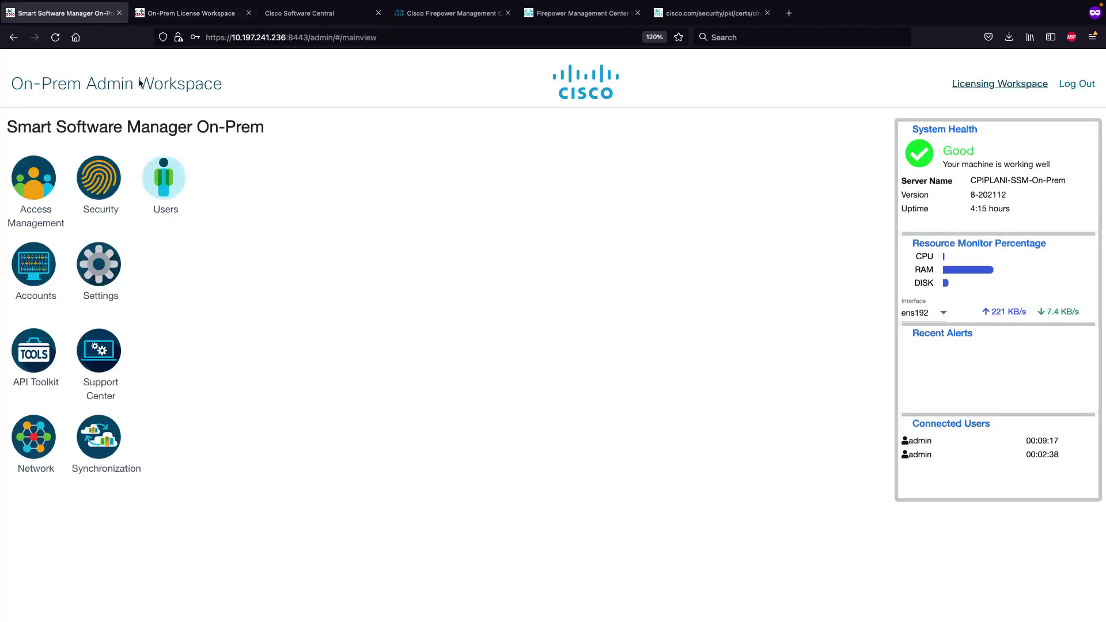
pyautogui.click(98, 438)
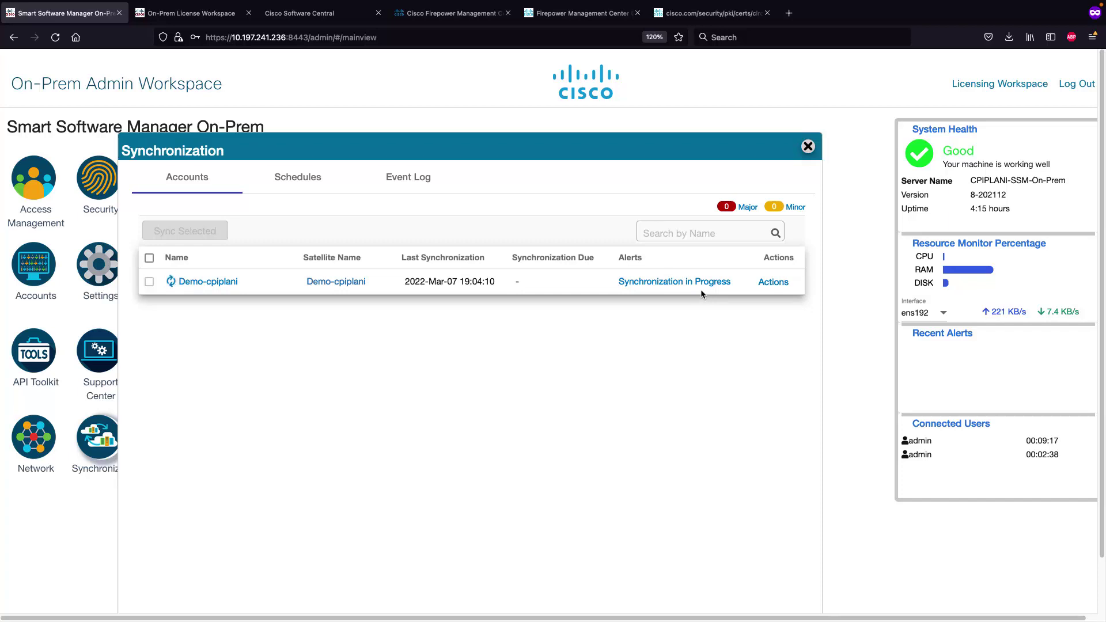
pyautogui.click(808, 146)
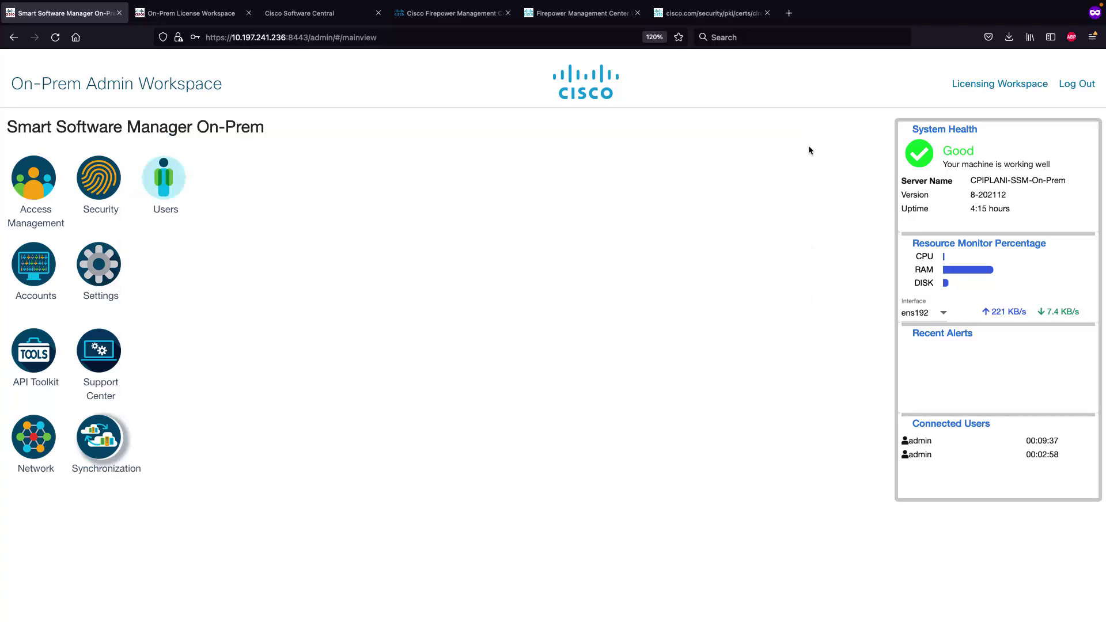
# Step: Copy the Smart Call Home registration URL from the Default virtual account's General tab
pyautogui.click(217, 17)
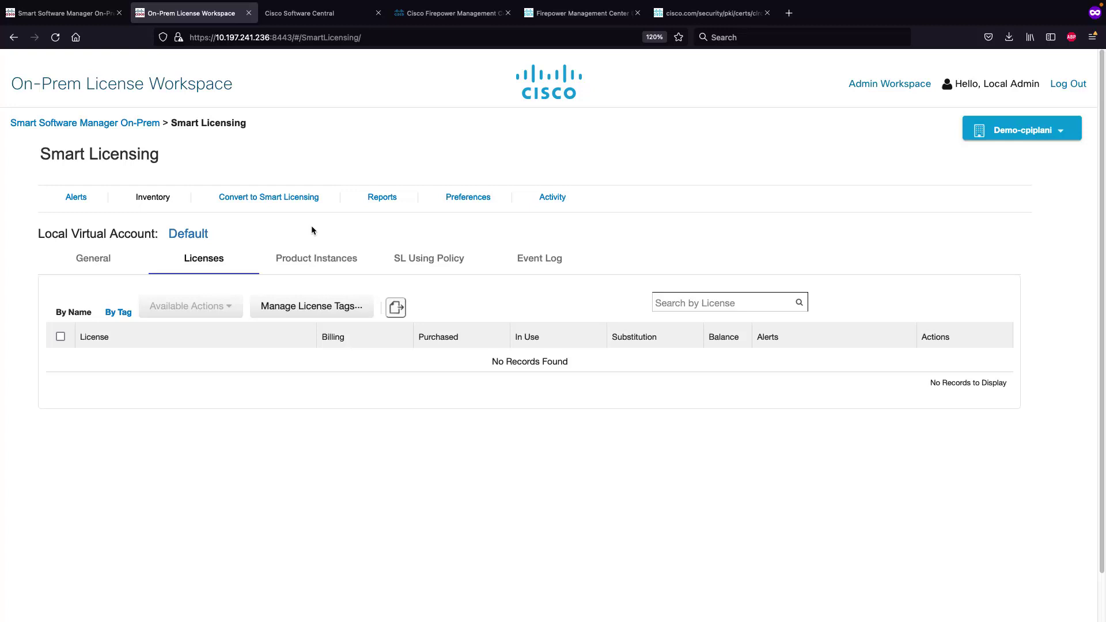
pyautogui.click(107, 259)
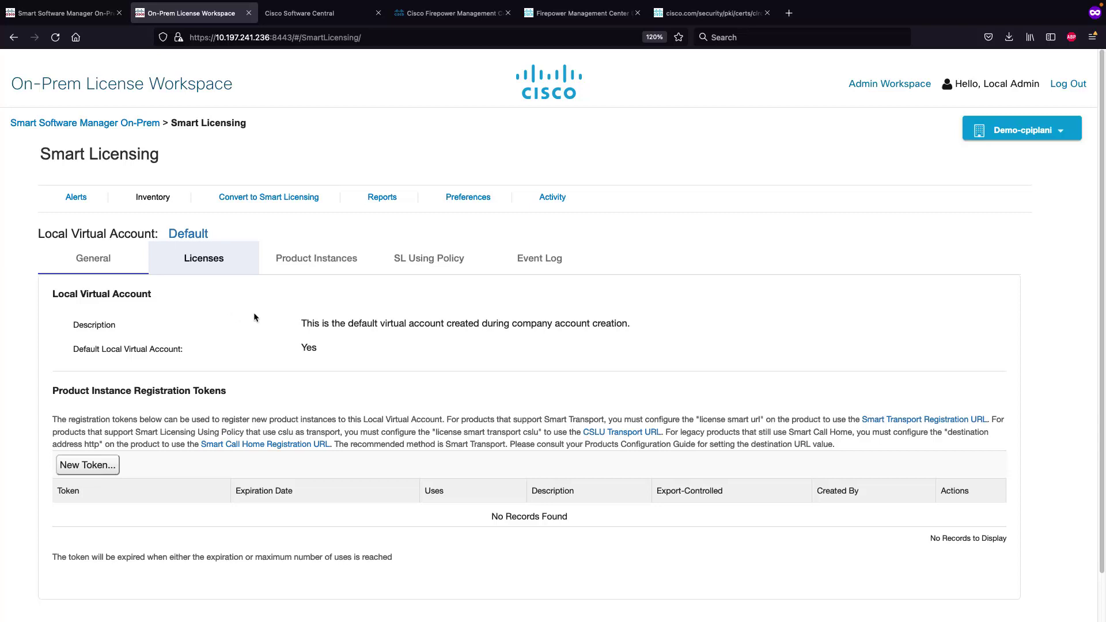
pyautogui.click(276, 444)
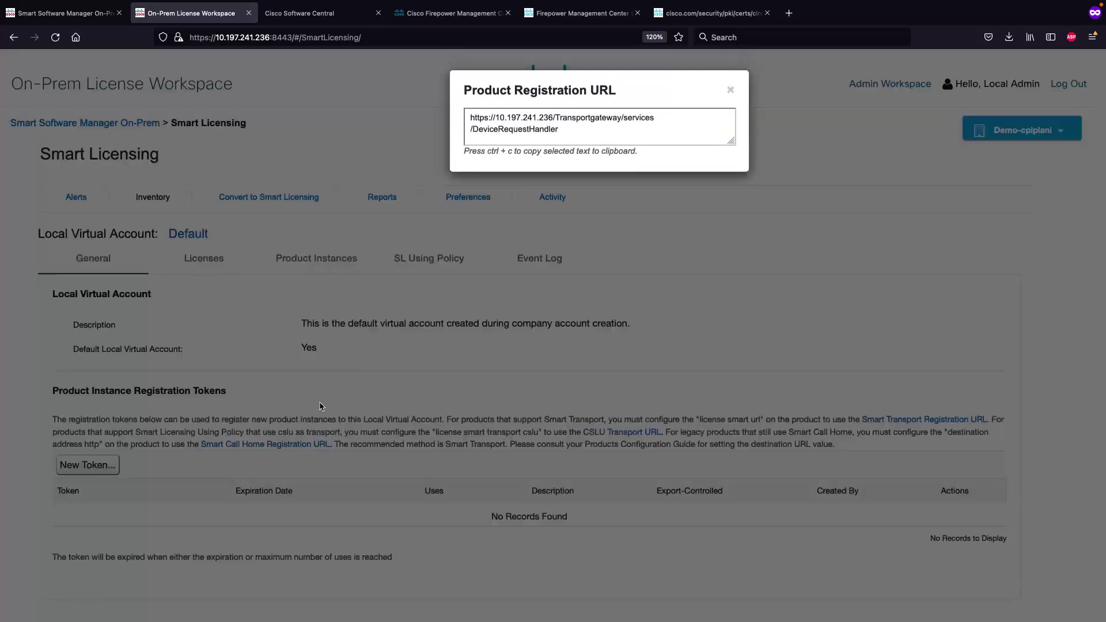
pyautogui.rightClick(539, 128)
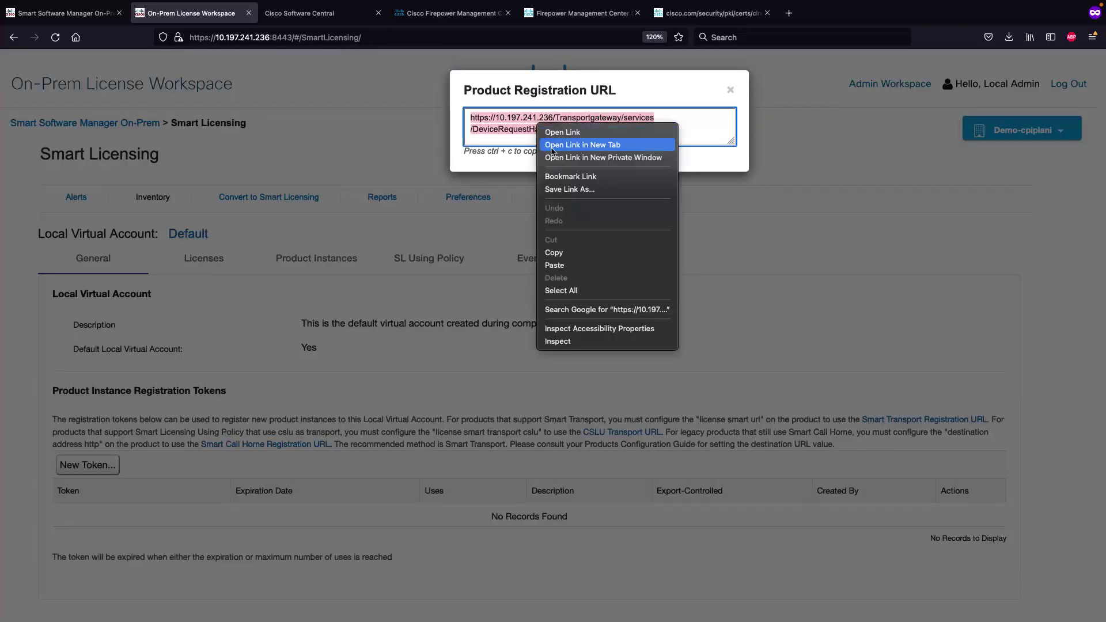
pyautogui.click(554, 252)
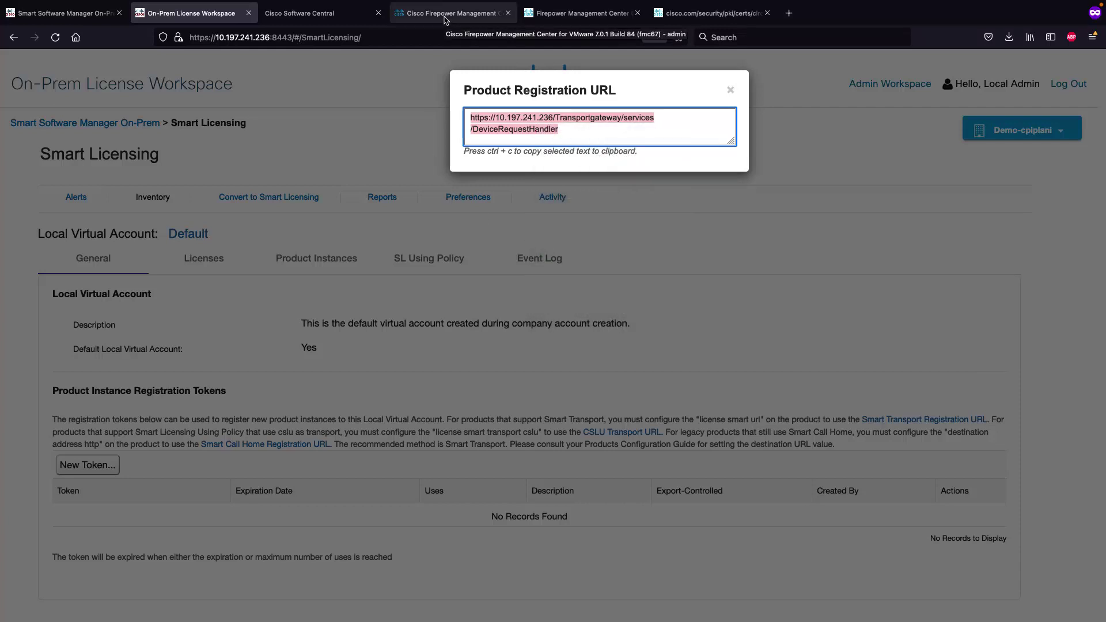
# Step: In FMC, go to System > Integration > Smart Software Manager On-Prem
pyautogui.click(446, 19)
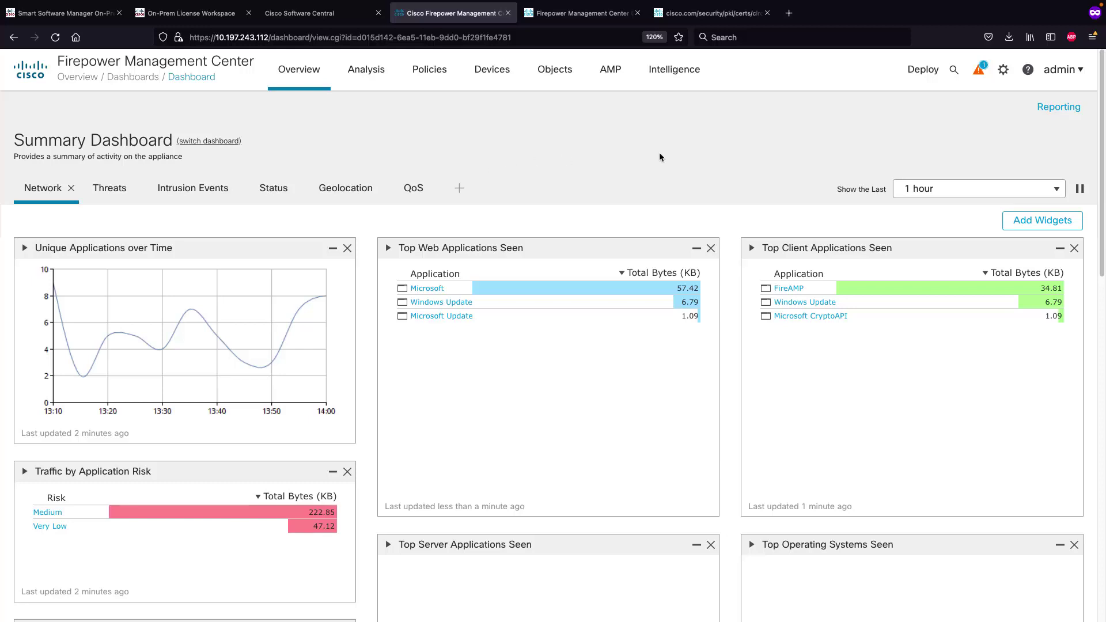
pyautogui.click(1002, 70)
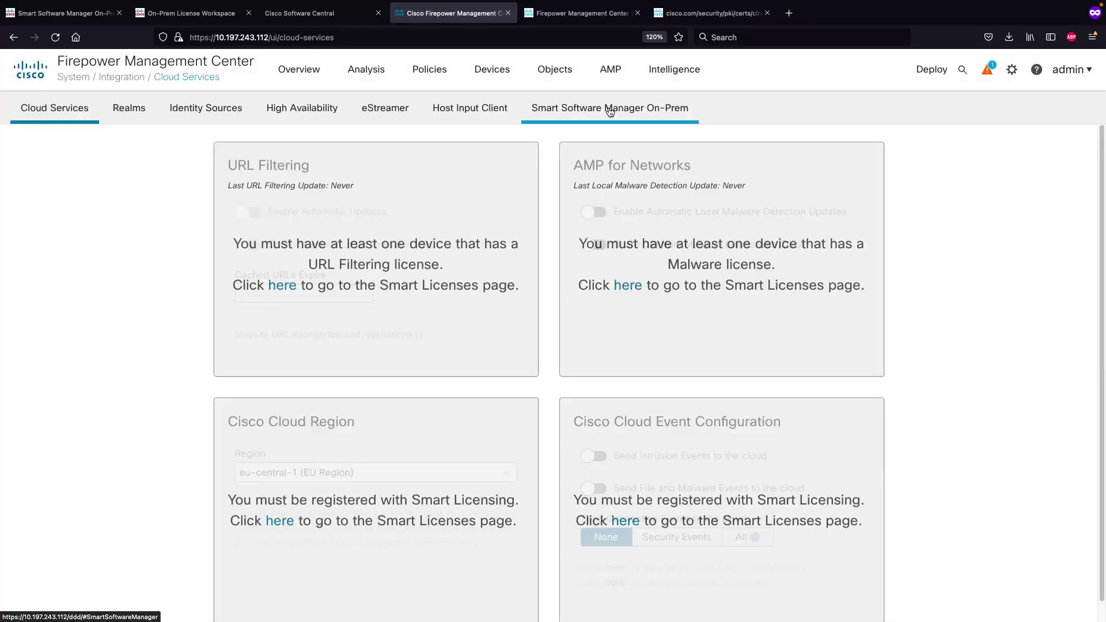
pyautogui.click(609, 111)
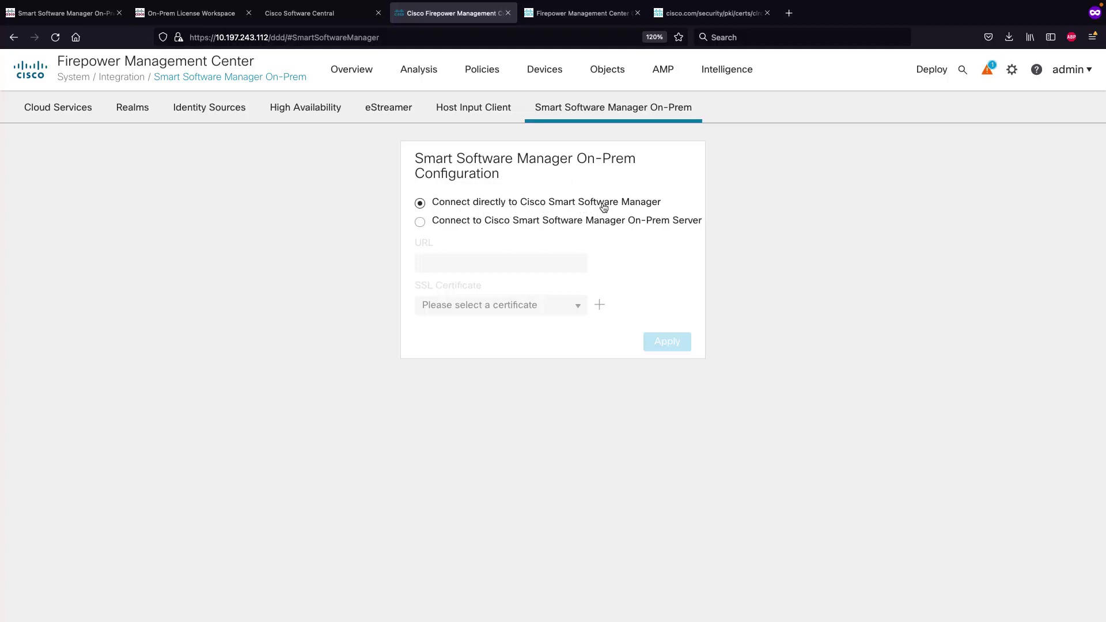
# Step: Select Connect to On-Prem Server and paste the copied registration URL
pyautogui.click(463, 224)
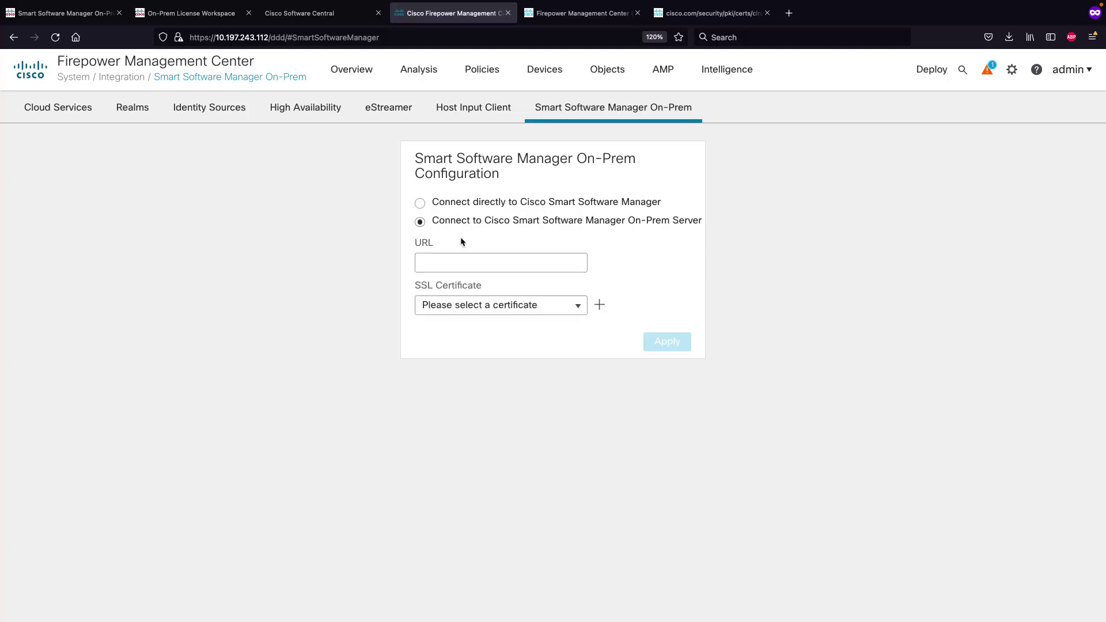
pyautogui.click(455, 260)
pyautogui.hotkey('ctrl', 'v')
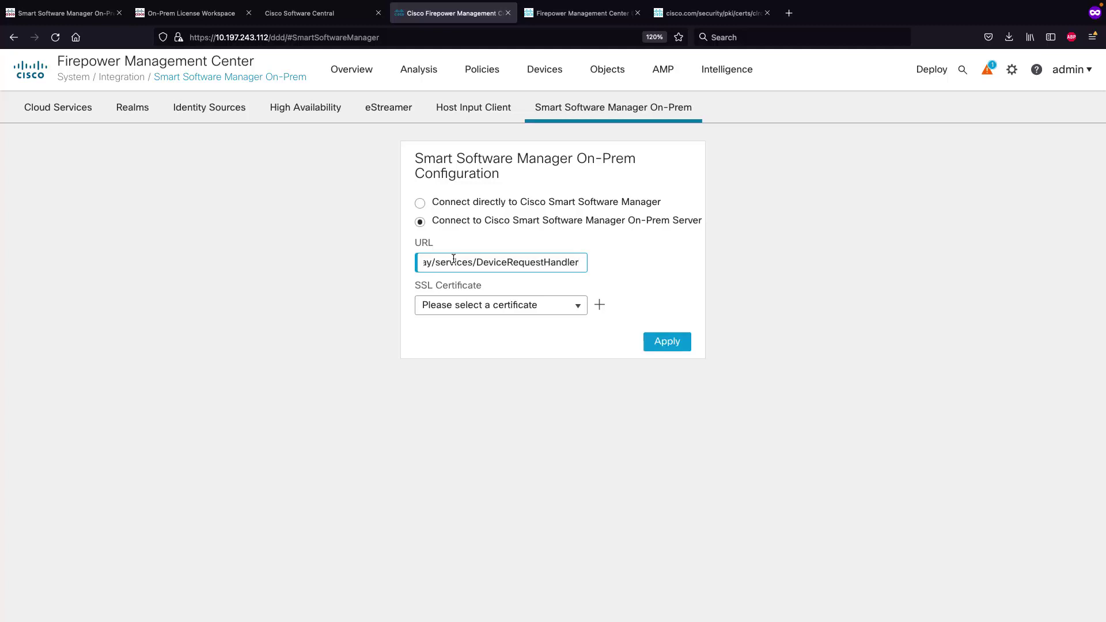
# Step: Bring up the Import Trusted Certificate Authority form and switch to the licensing guide
pyautogui.click(600, 307)
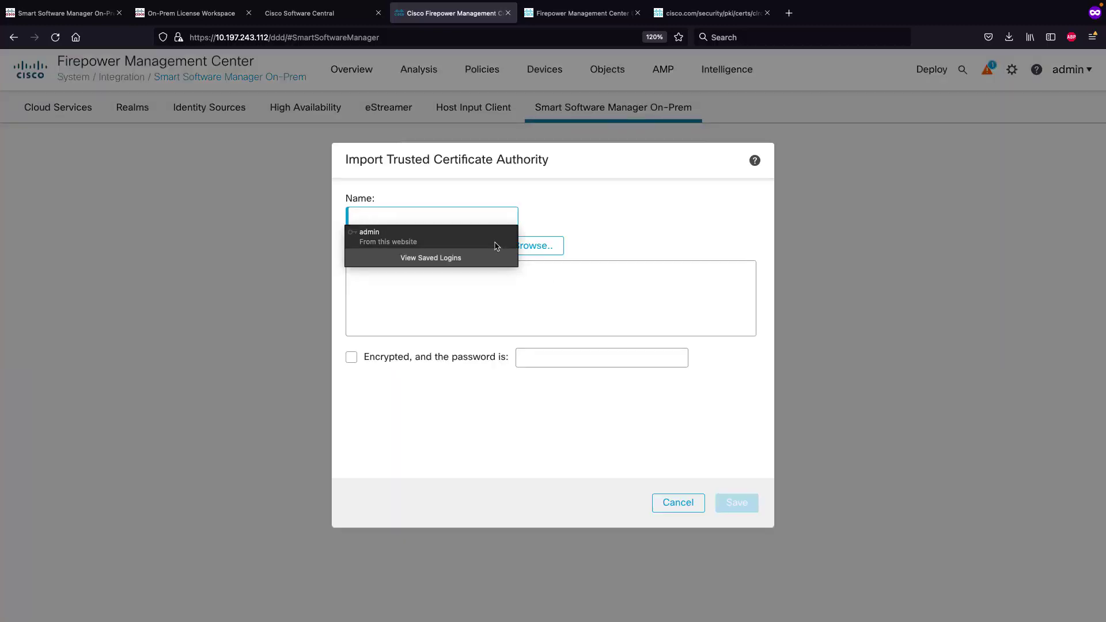
pyautogui.click(447, 213)
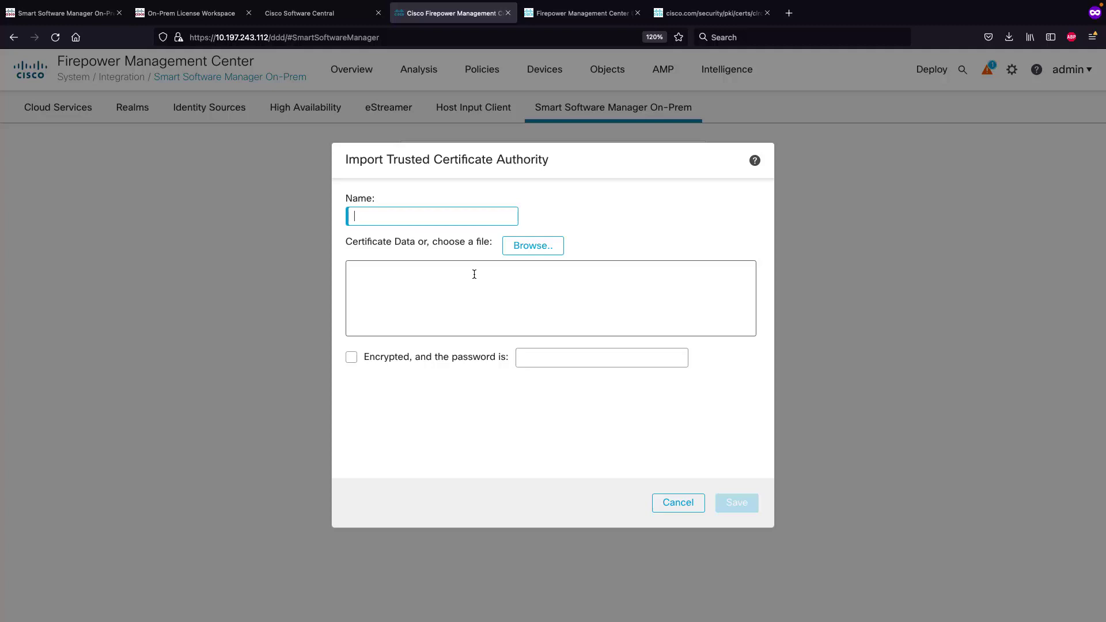
pyautogui.click(497, 267)
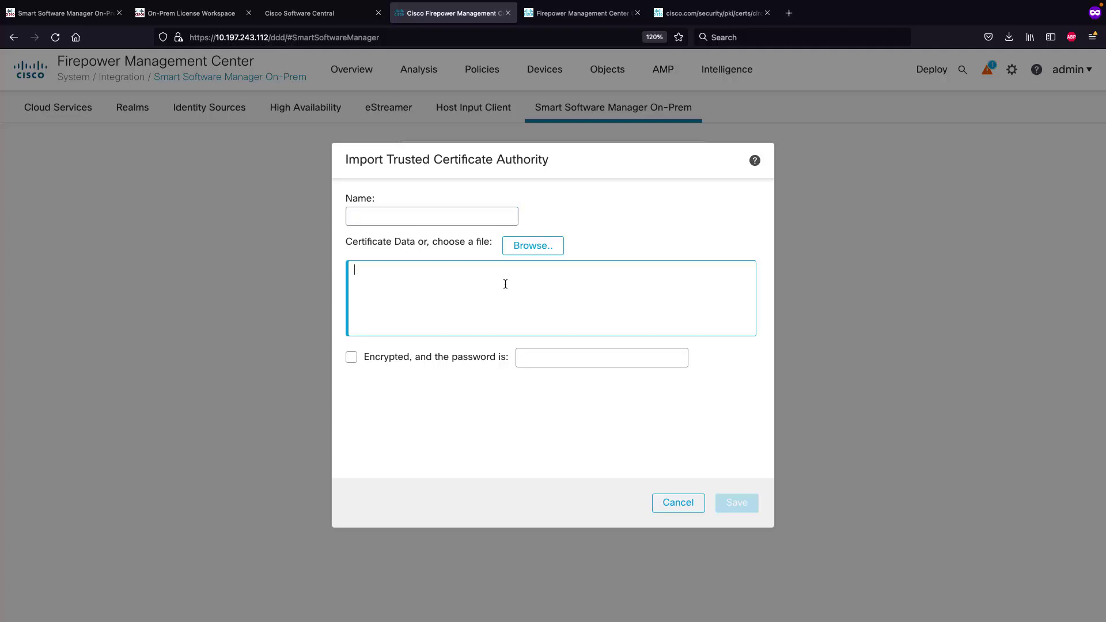
pyautogui.click(570, 13)
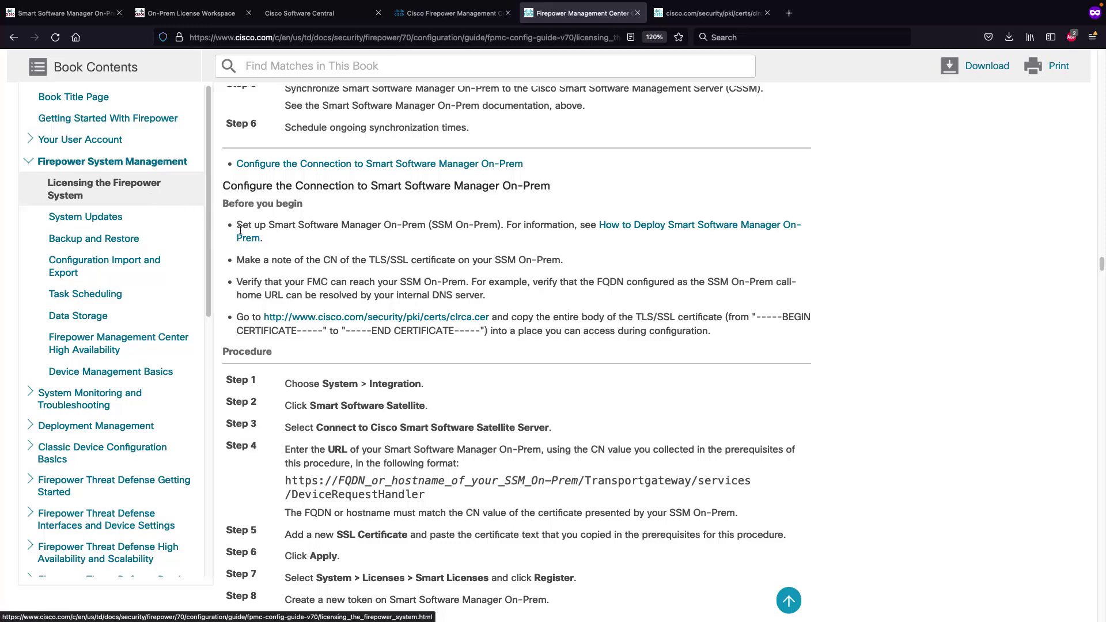
# Step: Open the clrca.cer certificate link under Before you begin
pyautogui.click(327, 318)
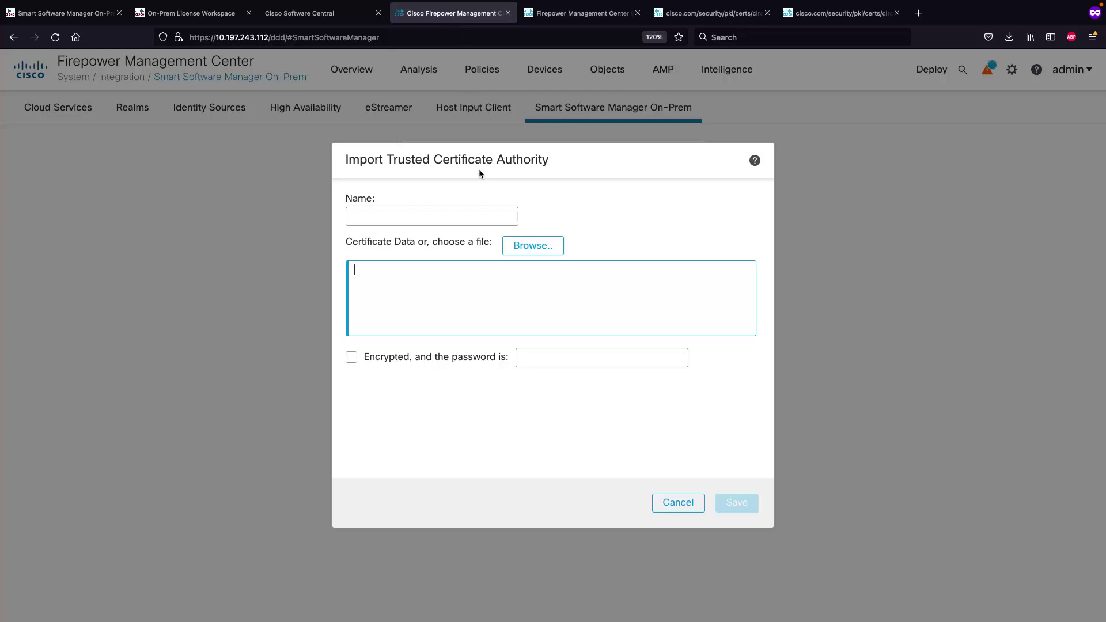
# Step: Paste the certificate text and save it as trusted CA CSSM-OnPrem
pyautogui.hotkey('ctrl', 'v')
pyautogui.click(402, 217)
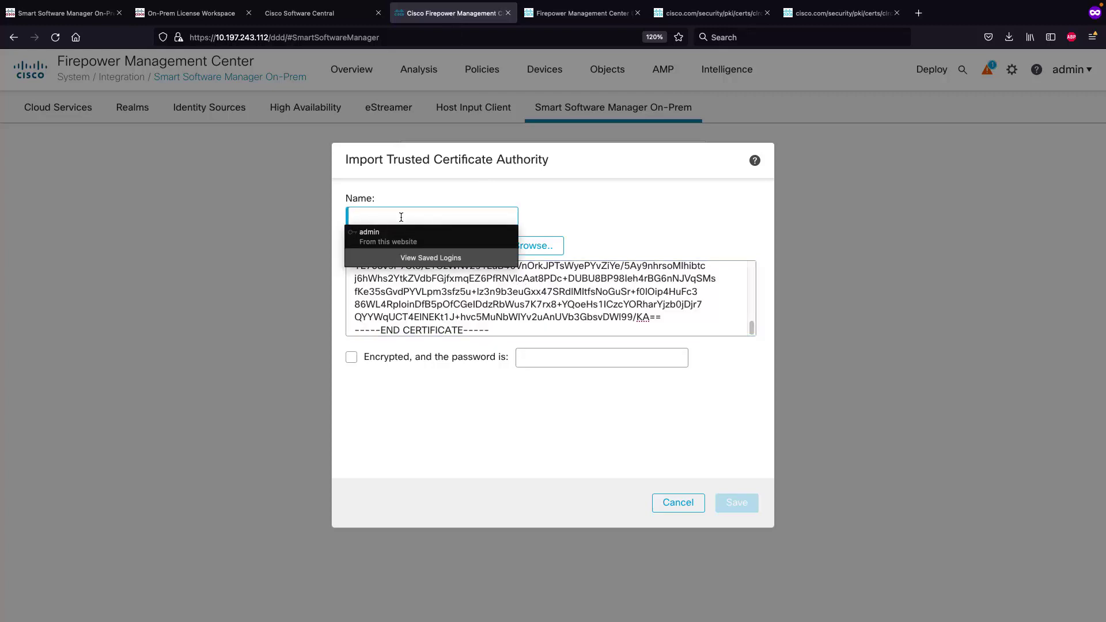
pyautogui.write('CSSM-OnPrem')
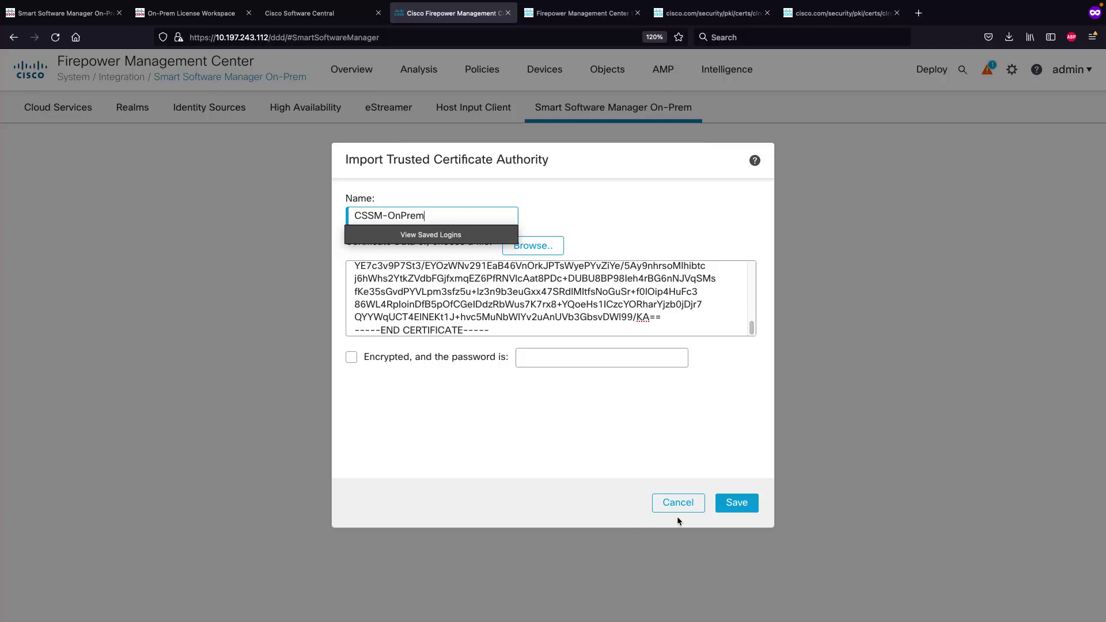
pyautogui.click(745, 503)
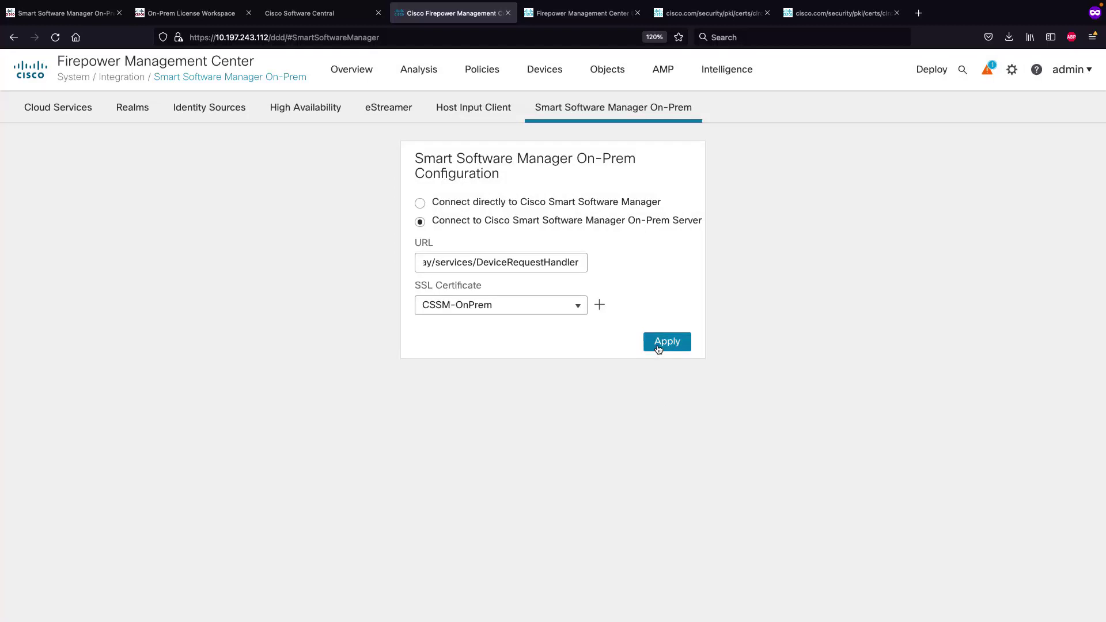
# Step: Apply the On-Prem server connection settings and dismiss the success message
pyautogui.click(658, 348)
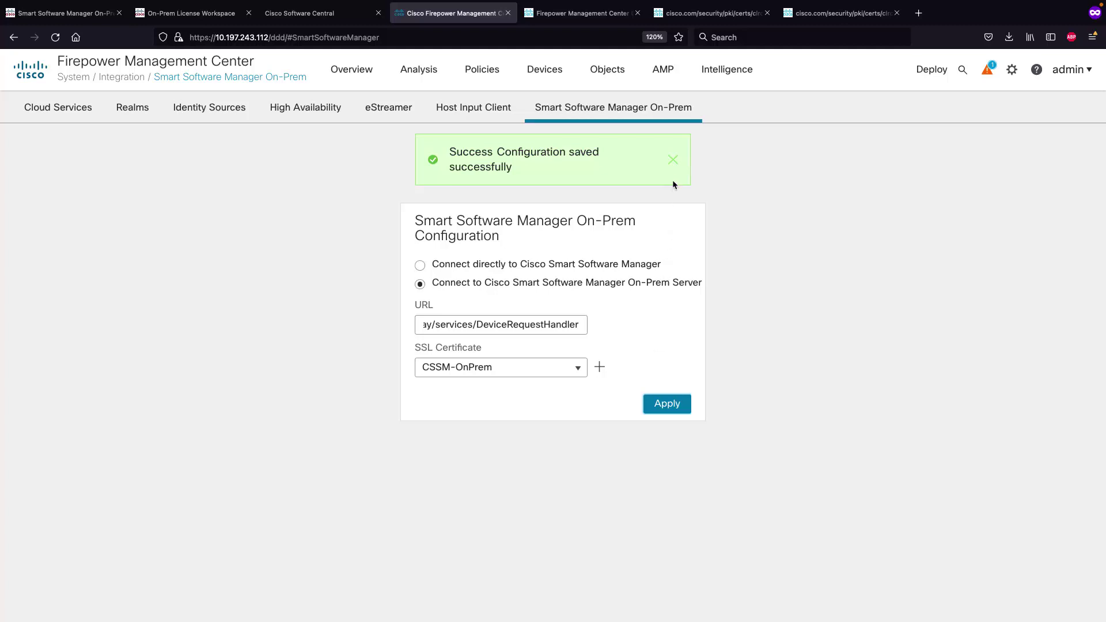
pyautogui.click(671, 162)
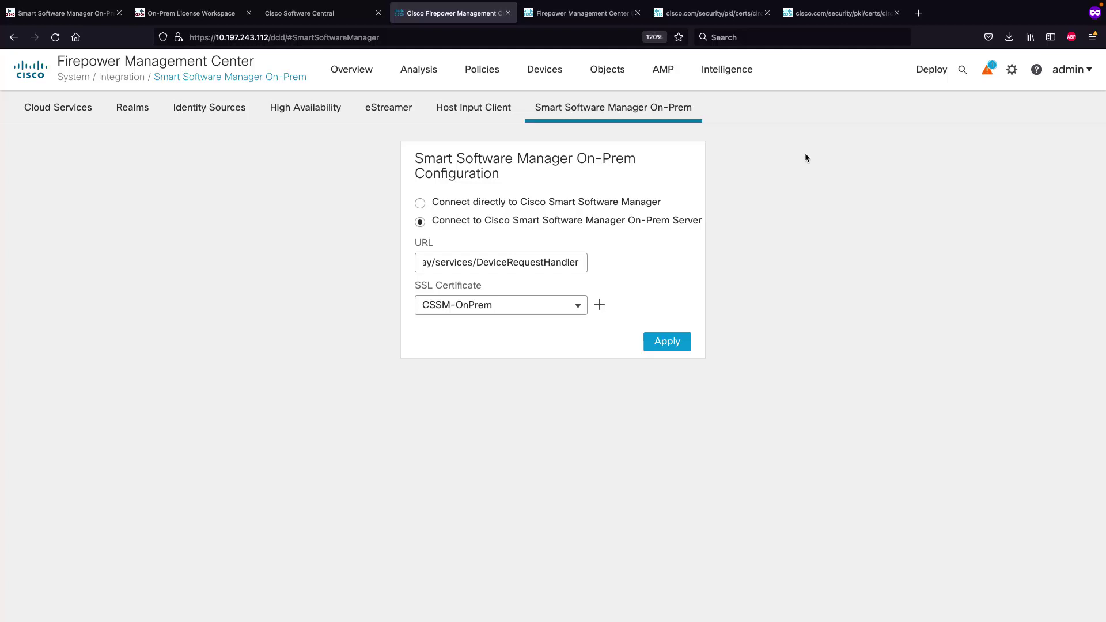
pyautogui.click(1011, 70)
# Step: Show FMC's Smart Licenses page as Unregistered and dismiss the Smart License Monitor warning
pyautogui.click(670, 265)
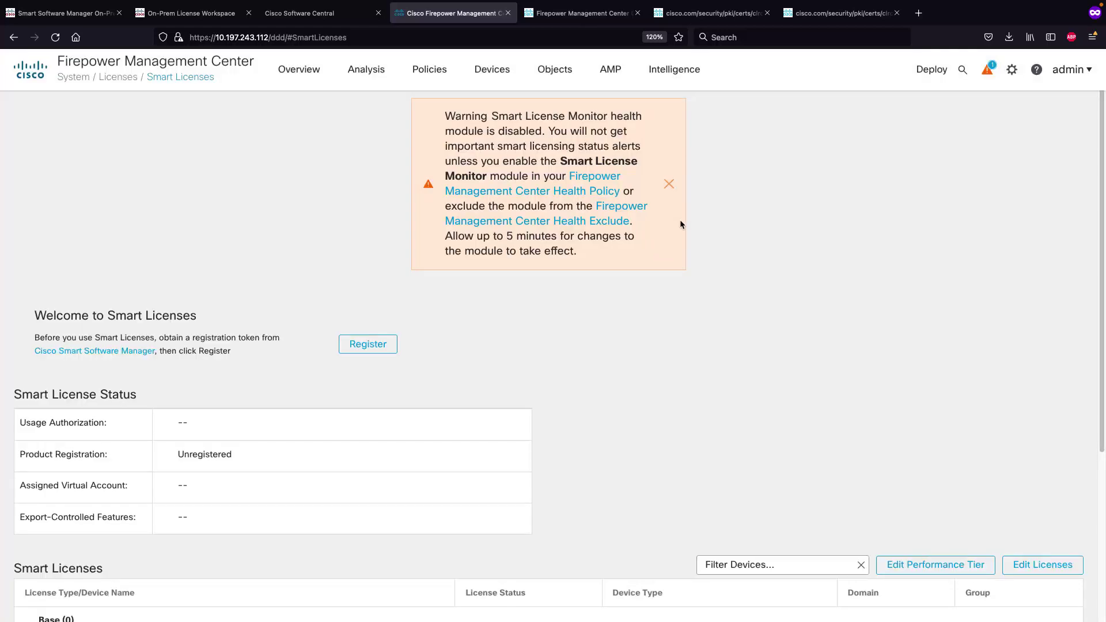
pyautogui.click(668, 184)
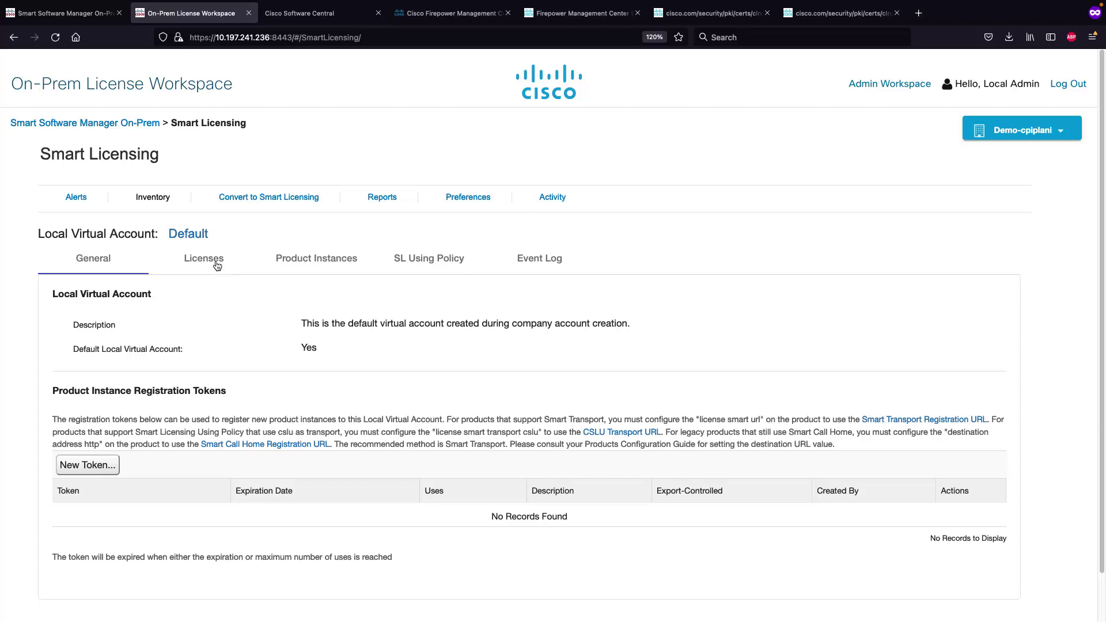
# Step: Add a 'Demo' registration token with 5-day expiry and 5 maximum uses, then copy it
pyautogui.click(106, 467)
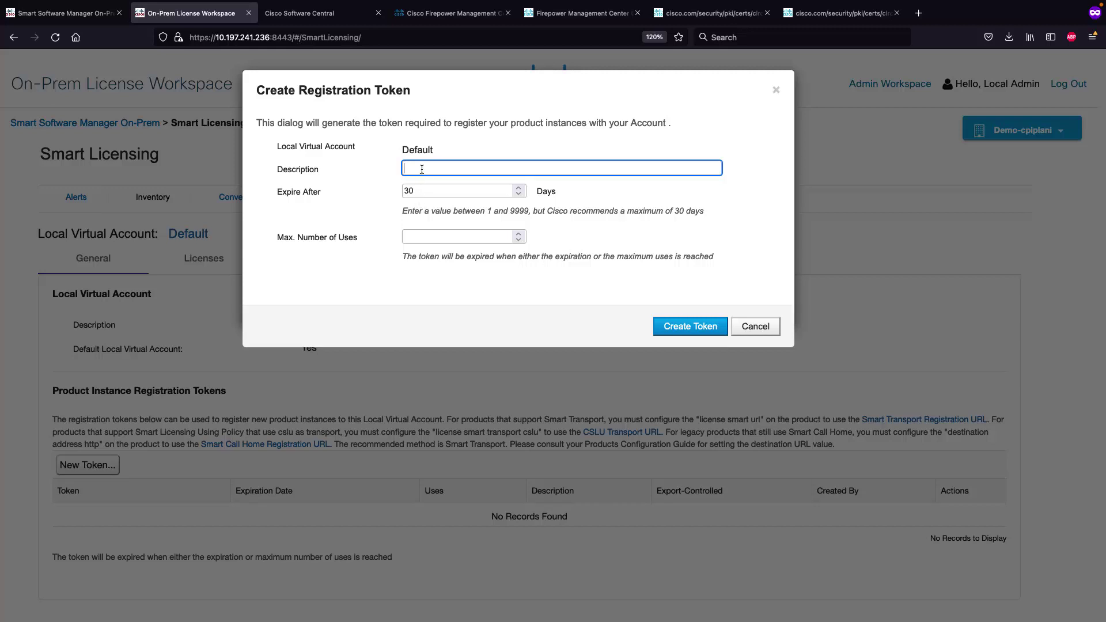
pyautogui.write('Demo')
pyautogui.press('Tab')
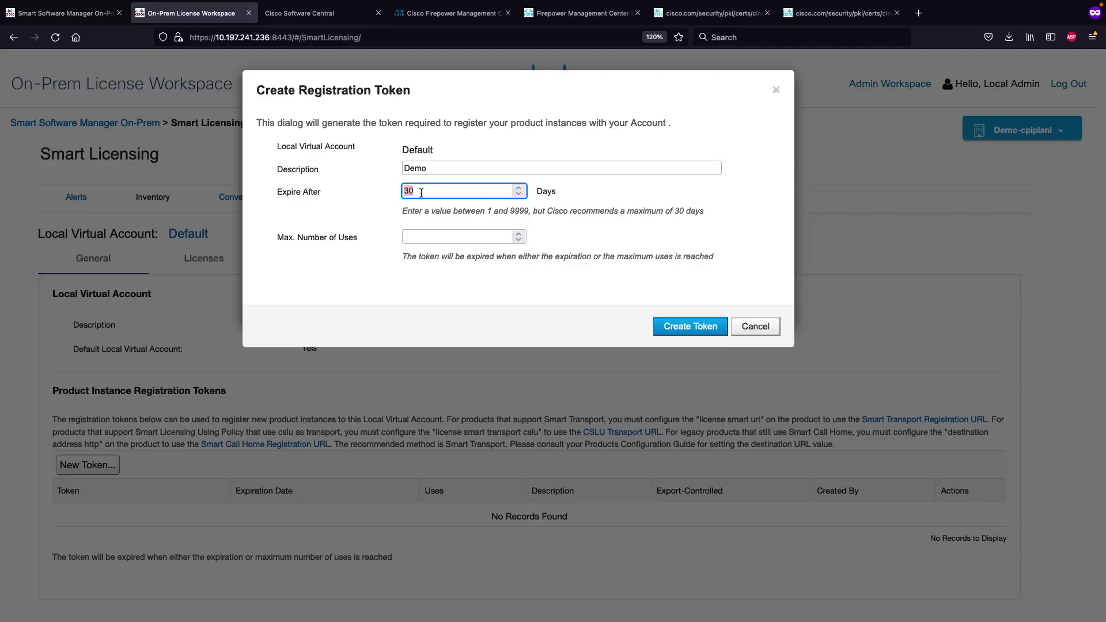
pyautogui.write('5')
pyautogui.click(422, 238)
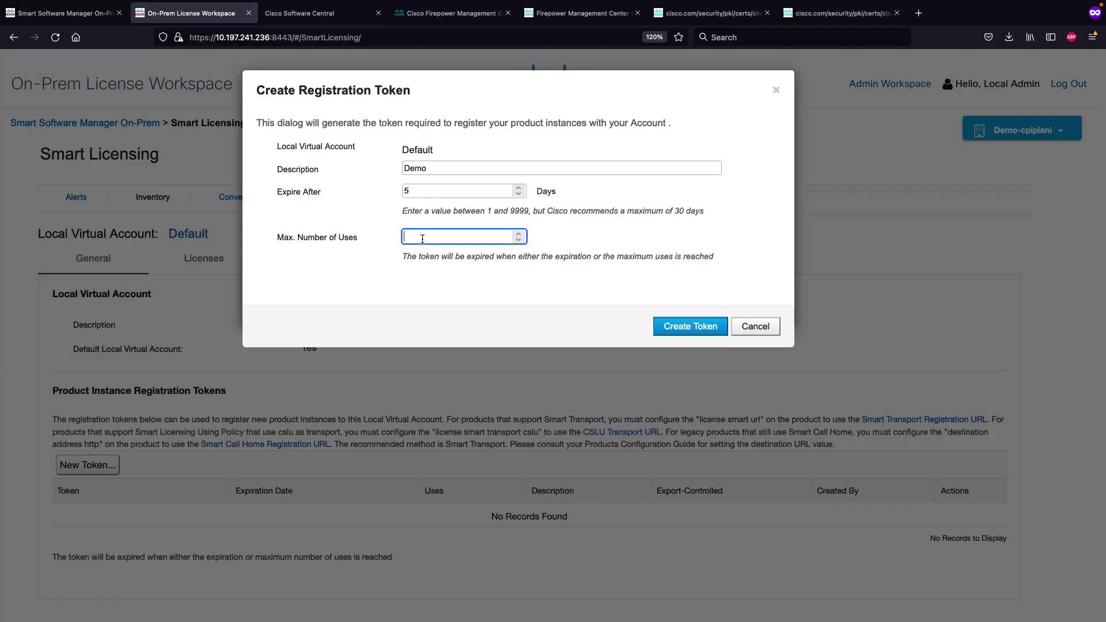
pyautogui.write('5')
pyautogui.click(675, 327)
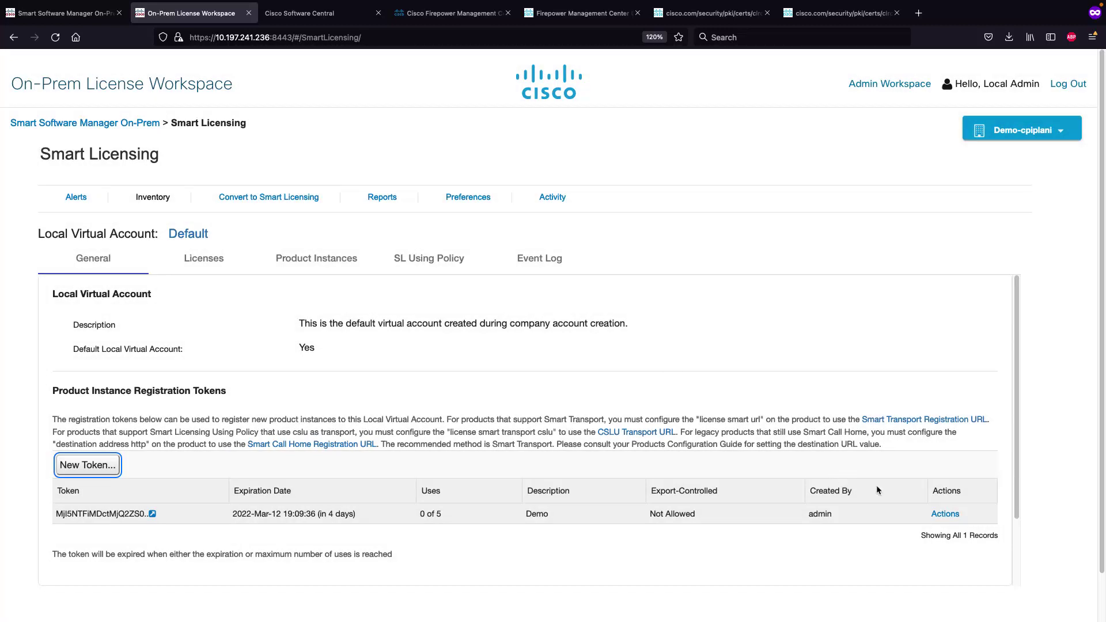
pyautogui.click(946, 515)
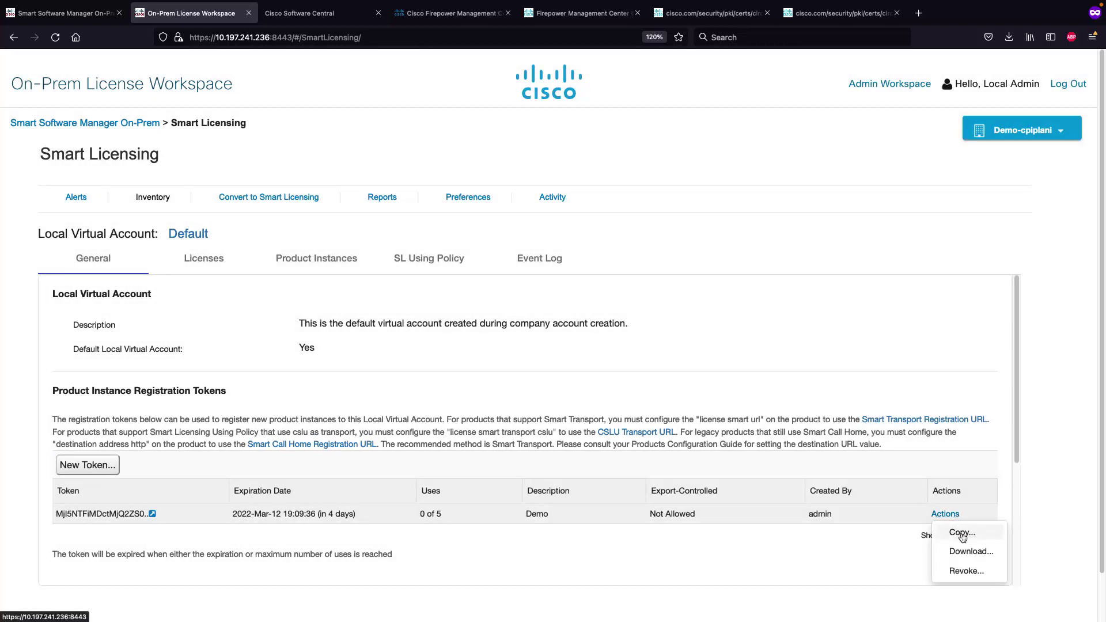
pyautogui.click(959, 529)
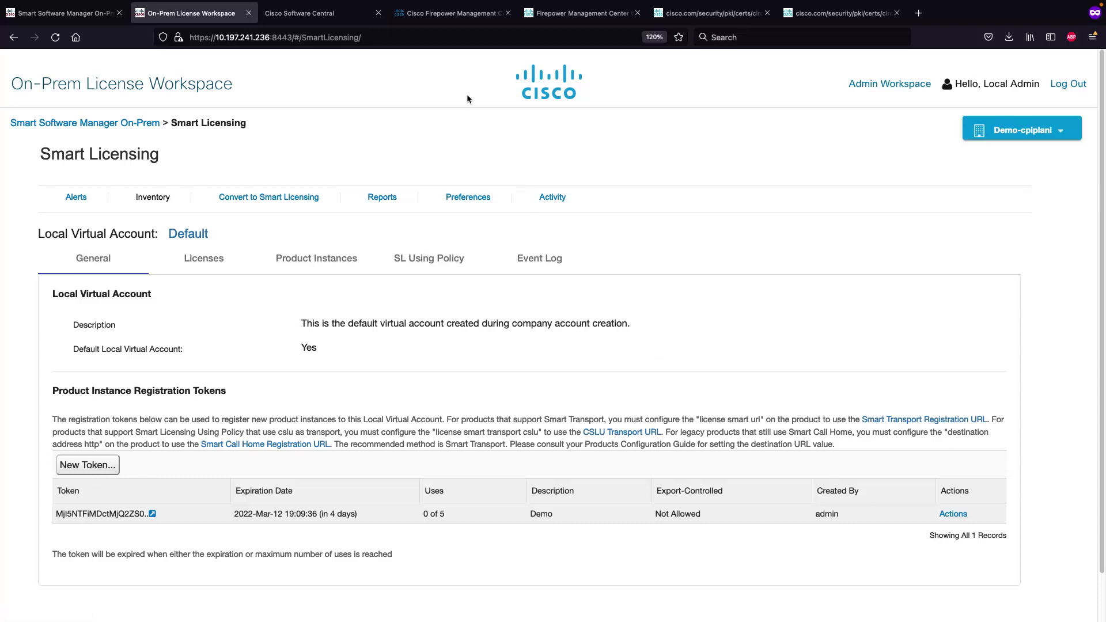
# Step: Paste the Demo token into FMC's smart license registration and apply the changes
pyautogui.click(463, 14)
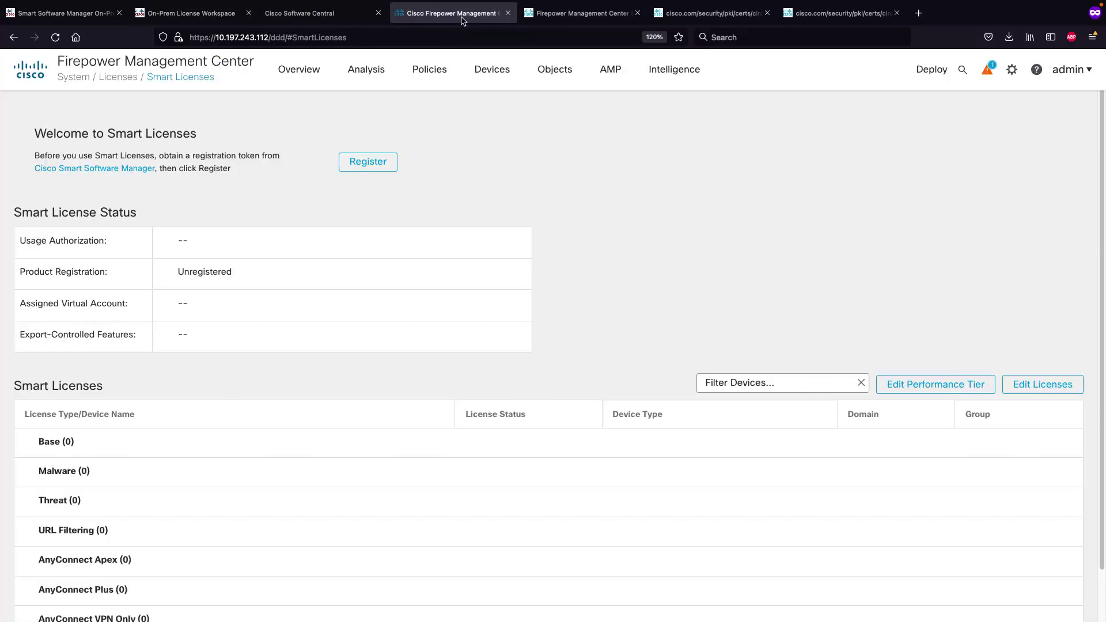
pyautogui.click(390, 161)
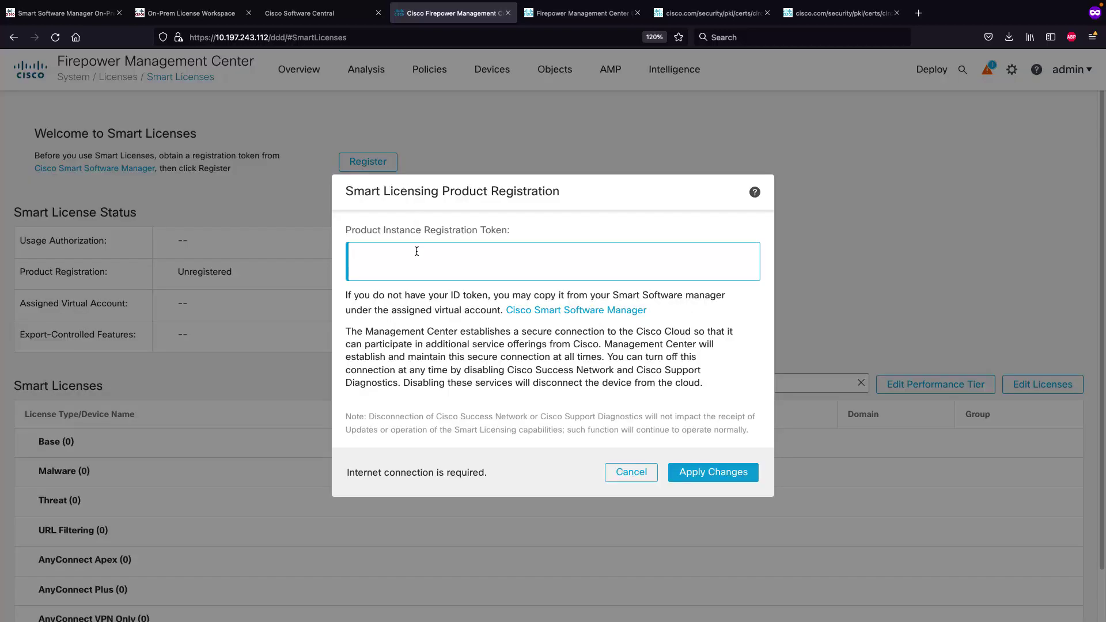
pyautogui.hotkey('ctrl', 'v')
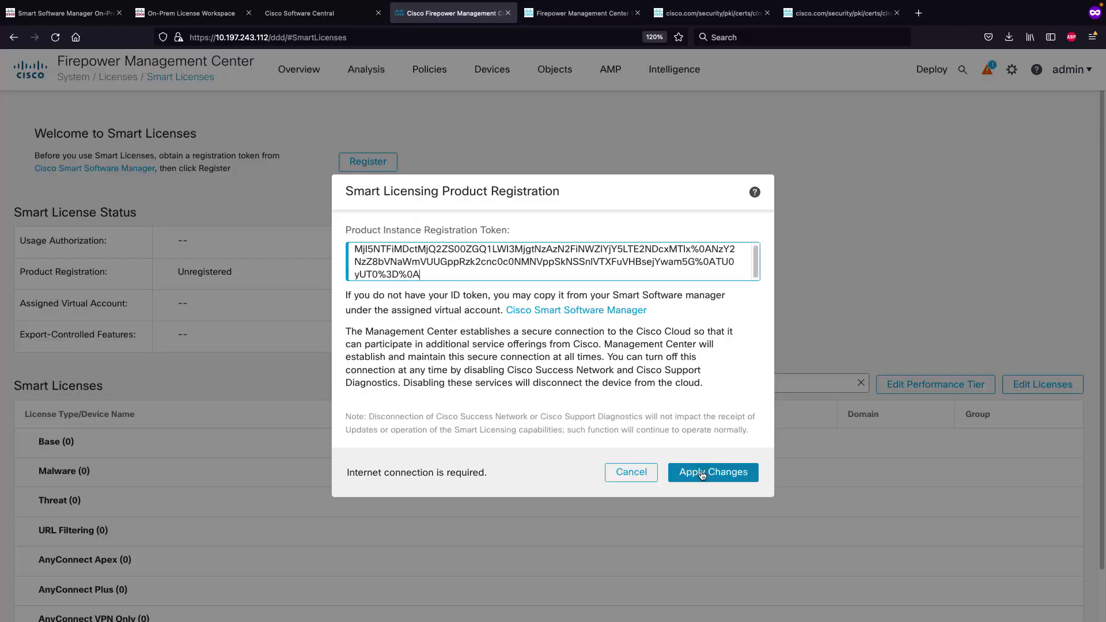
pyautogui.click(701, 474)
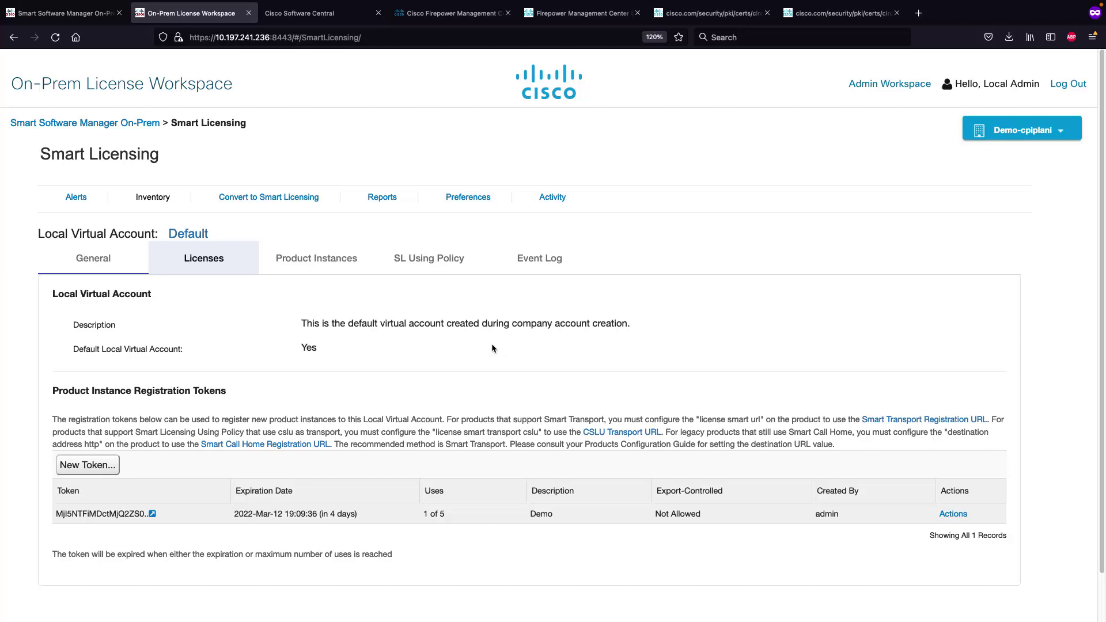
# Step: Verify the Demo token shows 1 use, then review the in-use licenses and the fmc67 product instance
pyautogui.doubleClick(425, 513)
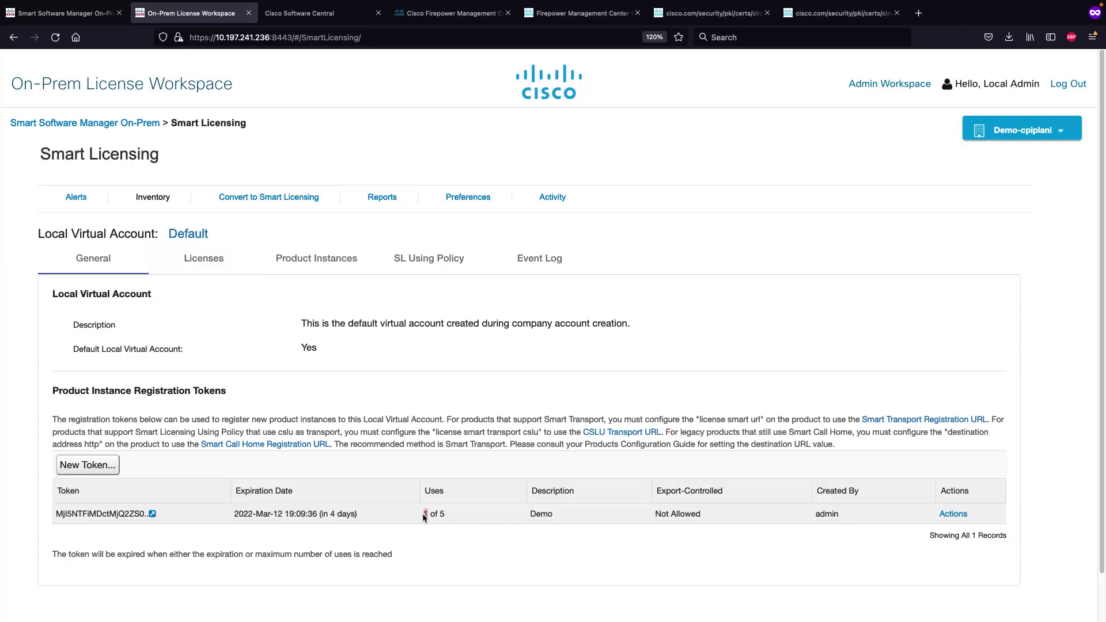
pyautogui.click(213, 267)
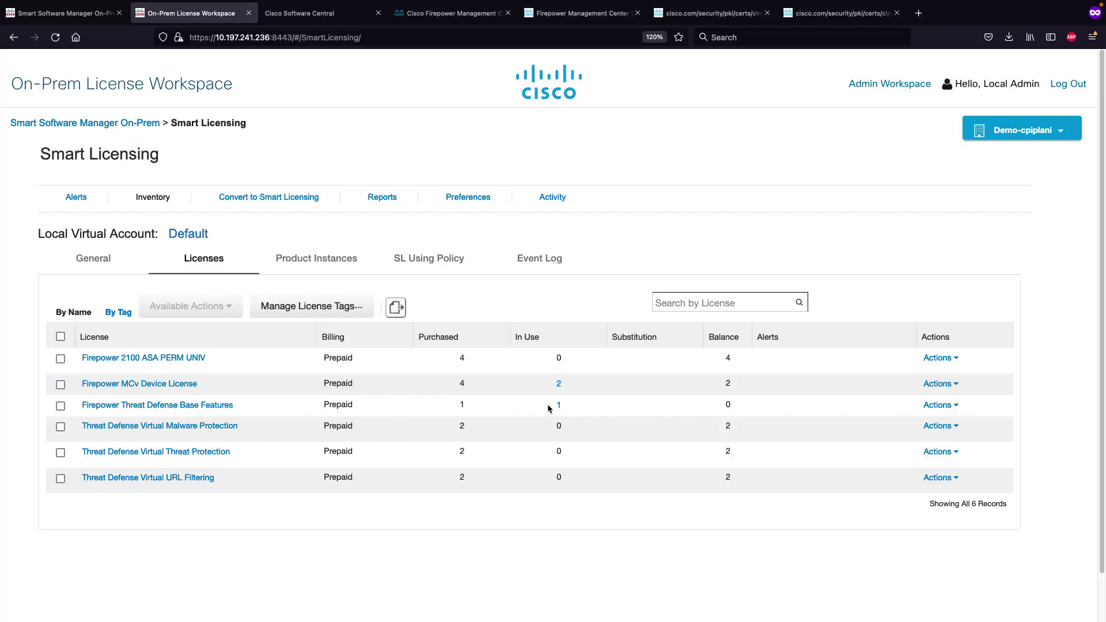
pyautogui.click(337, 265)
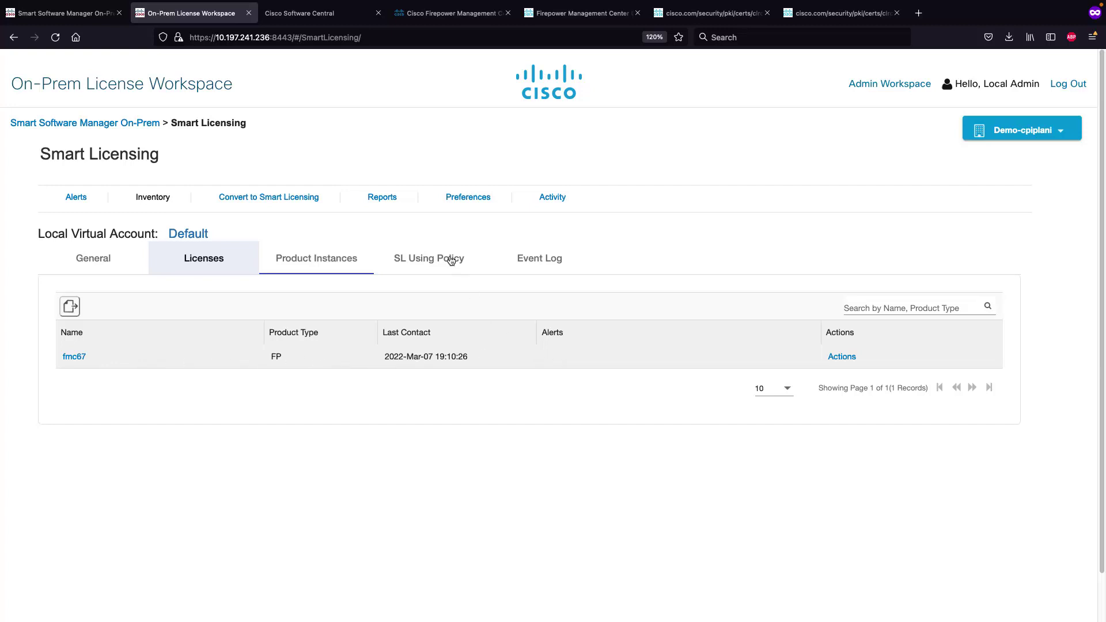
pyautogui.hotkey('ctrl', 'Tab')
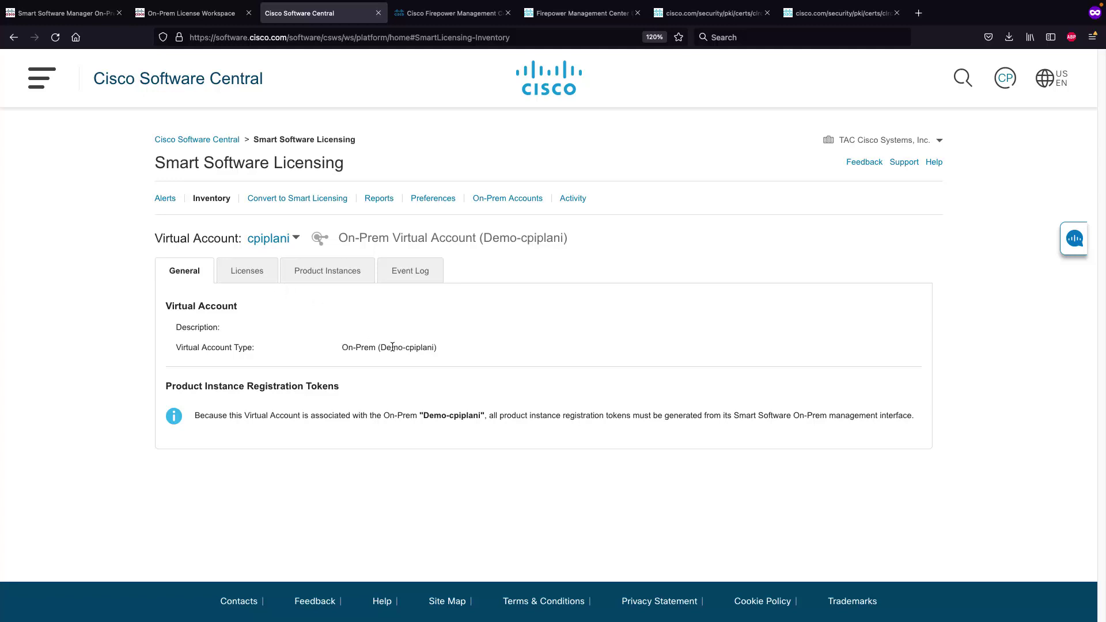
pyautogui.click(272, 275)
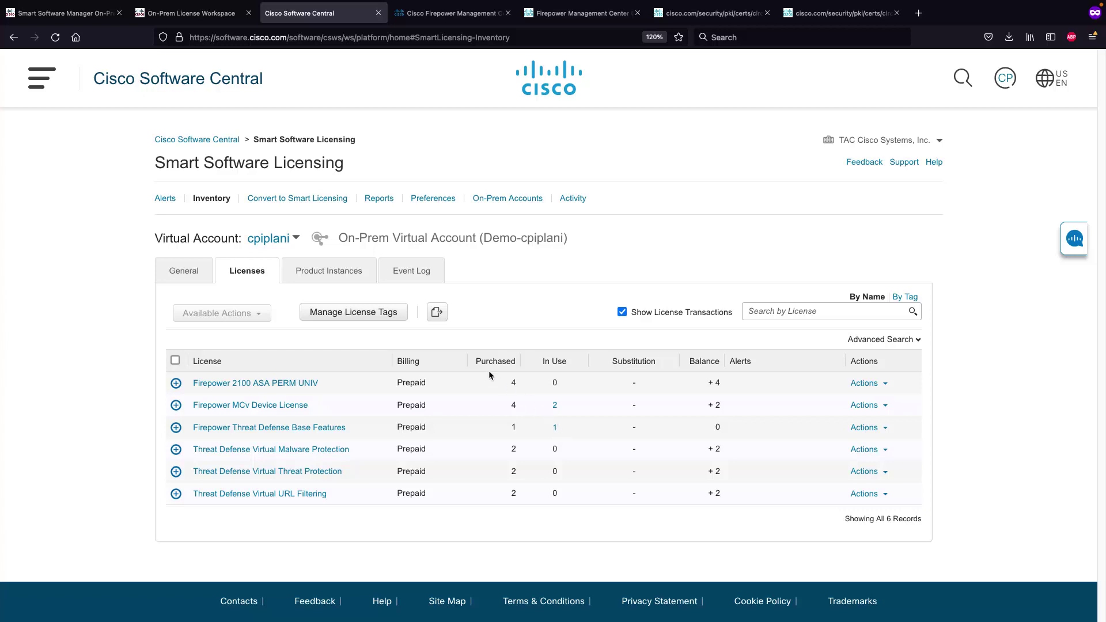
pyautogui.click(361, 277)
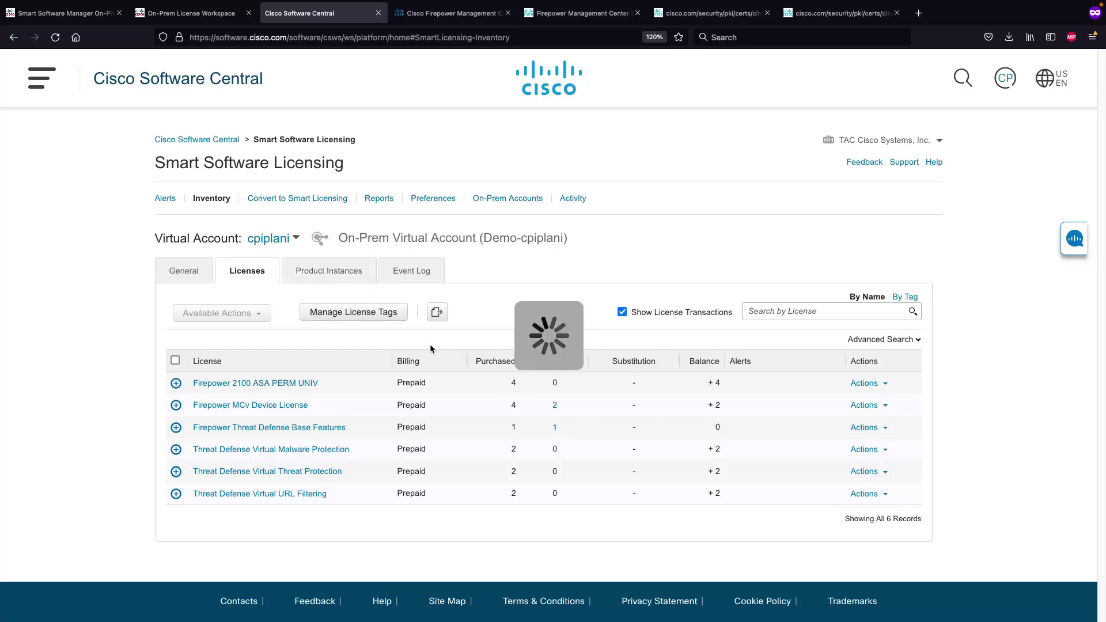